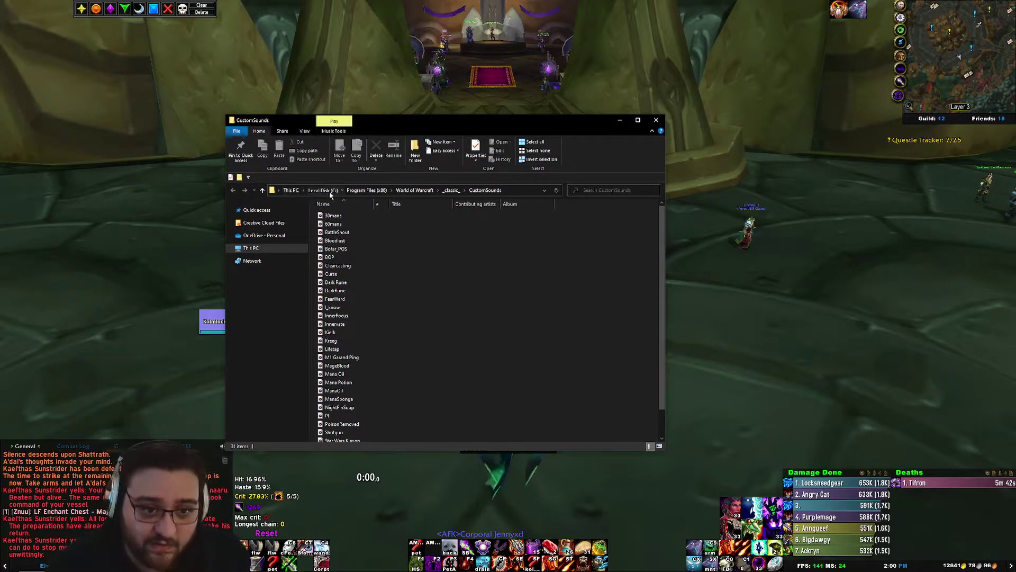
Browse File Explorer to Program Files (x86)\World of Warcraft\_classic_.
click(367, 190)
click(379, 292)
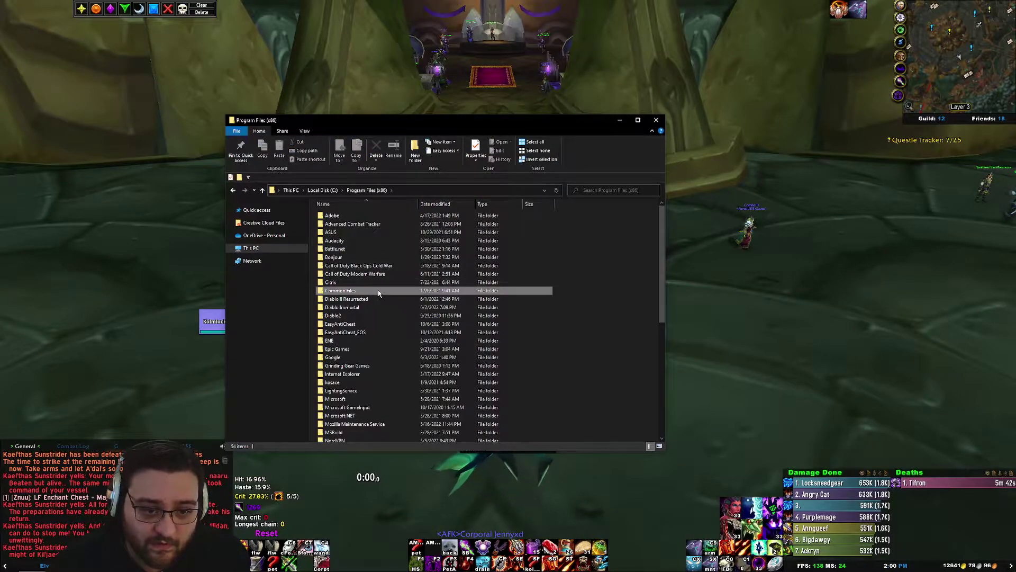
text(wor)
key(Return)
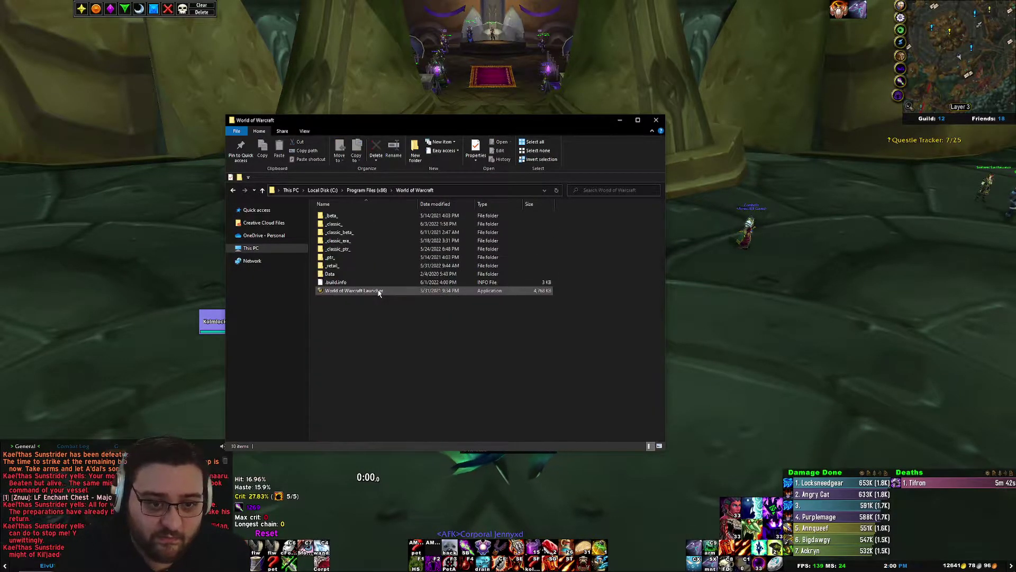
double_click(360, 224)
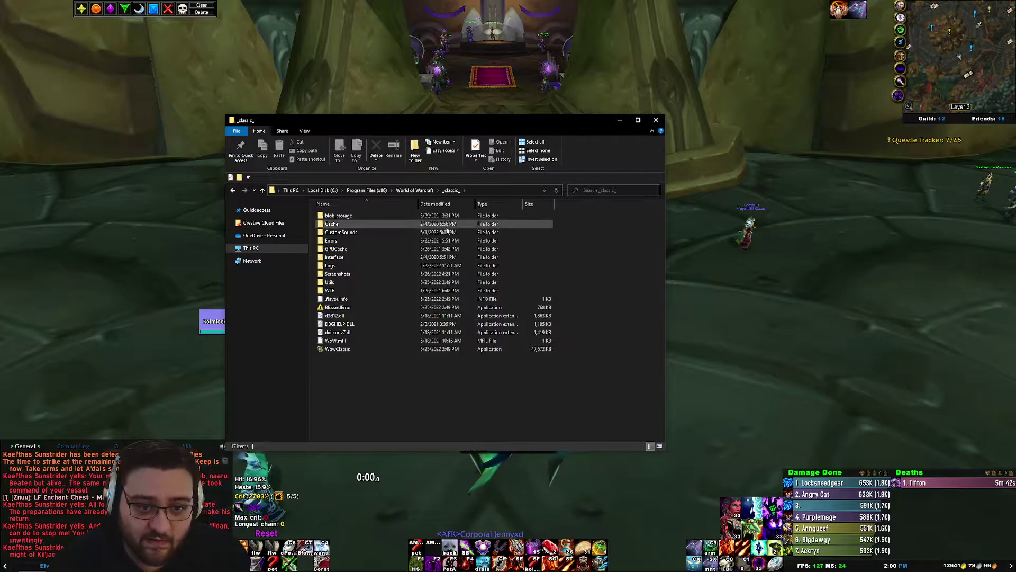
click(342, 235)
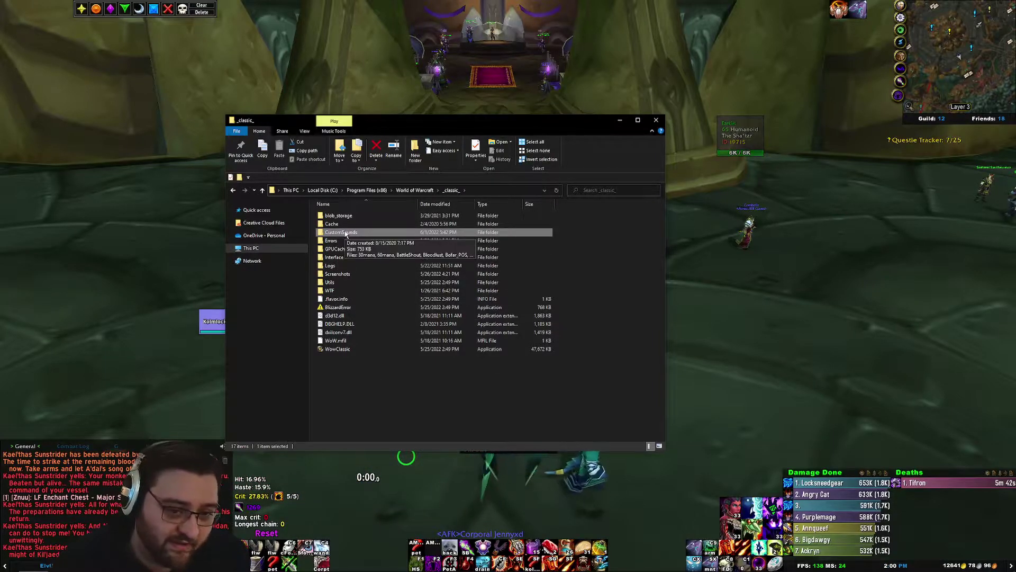
Open the CustomSounds folder and select the I_know sound file.
mouse_move(402, 115)
mouse_down()
mouse_move(402, 199)
mouse_move(403, 134)
mouse_up()
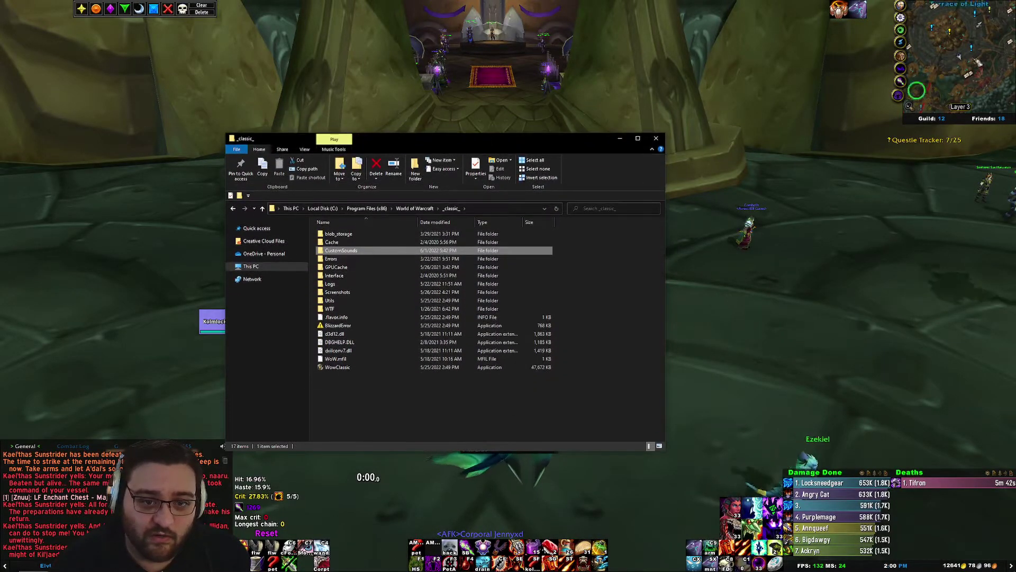
double_click(348, 250)
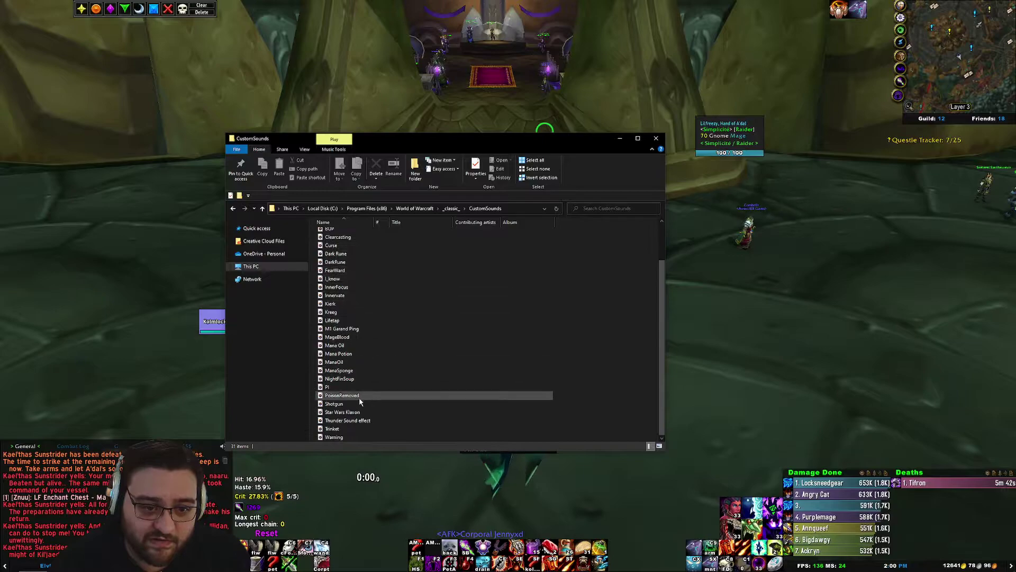
scroll(371, 252, down, 2)
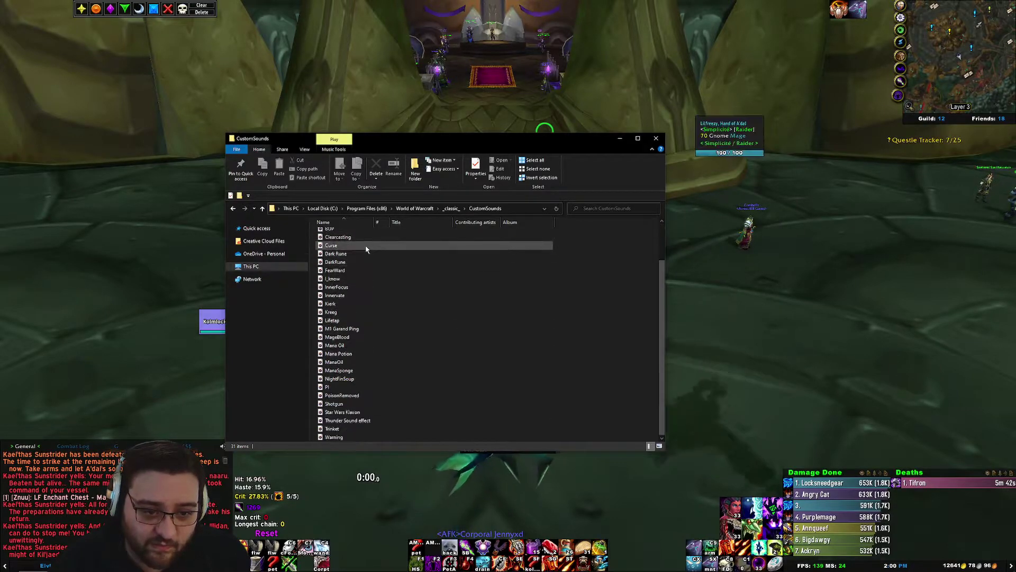
scroll(370, 246, up, 3)
click(347, 325)
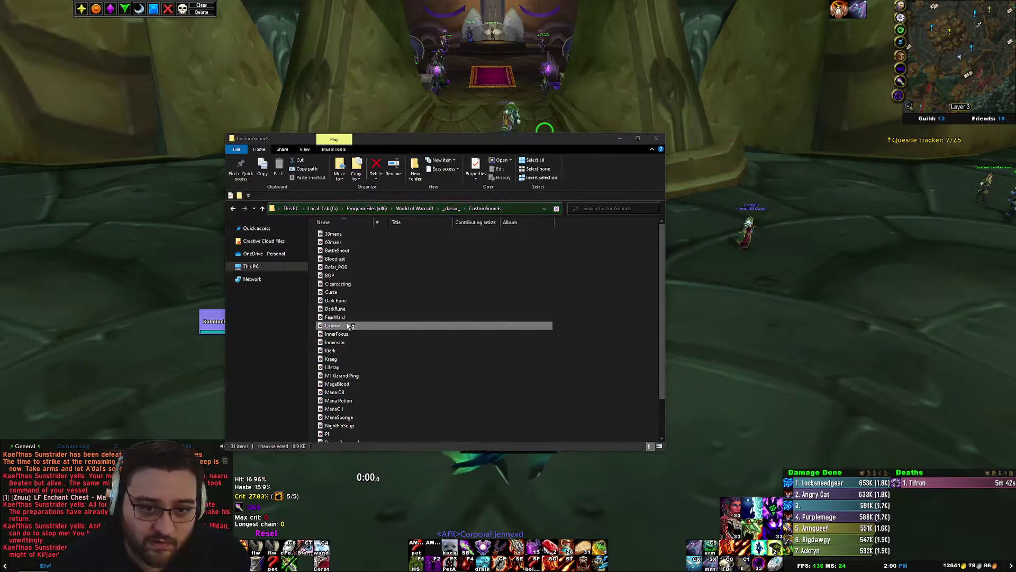
Make the folder window taller, then return to the game's WeakAuras options.
click(685, 238)
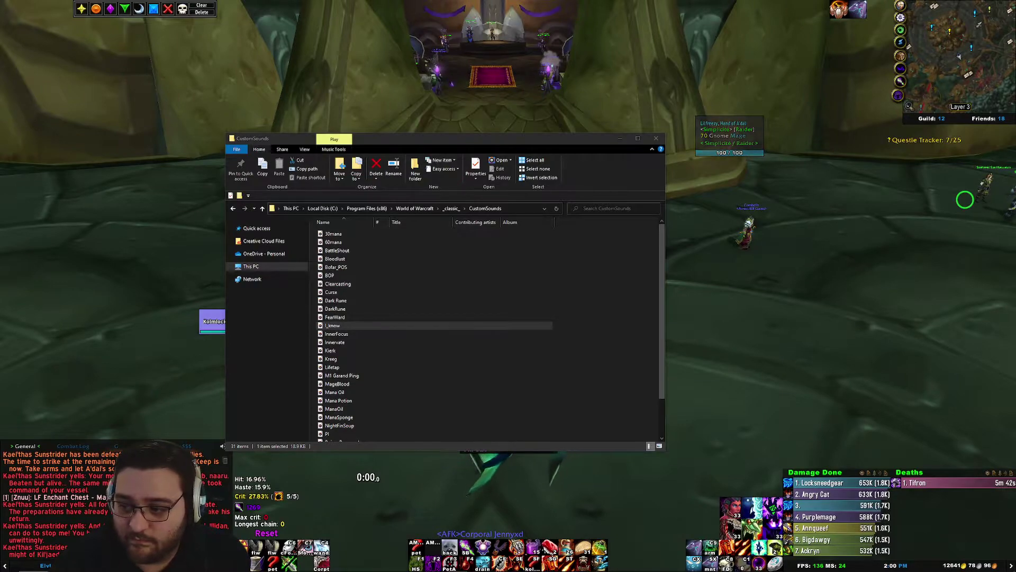
key(alt+Tab)
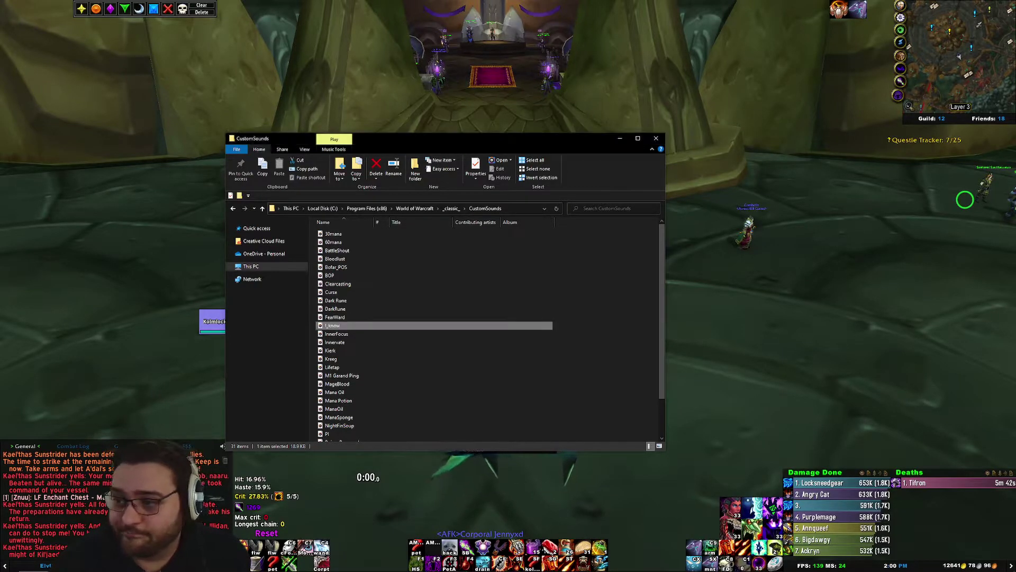
drag(440, 134, 440, 108)
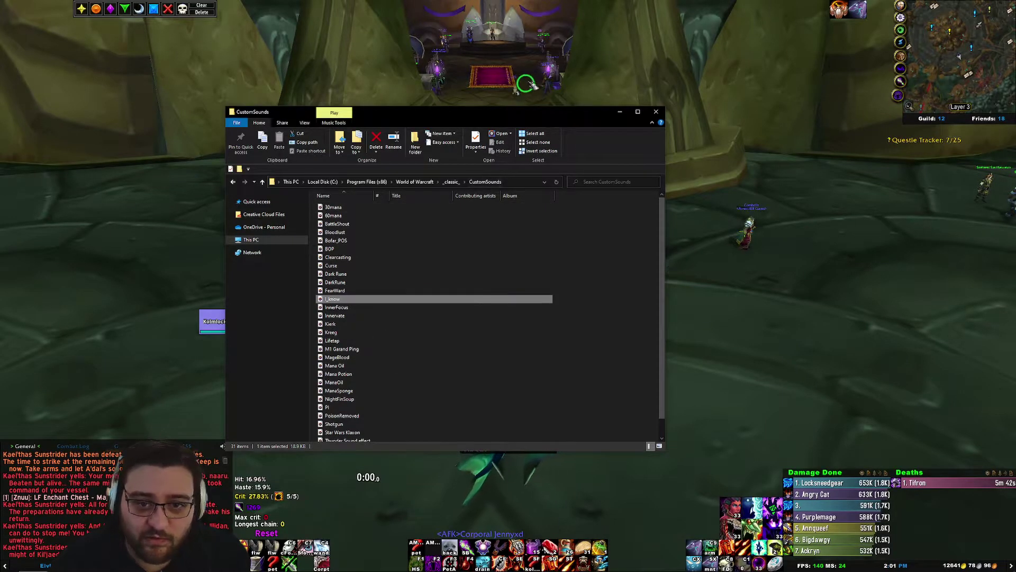
key(alt+Tab)
click(897, 67)
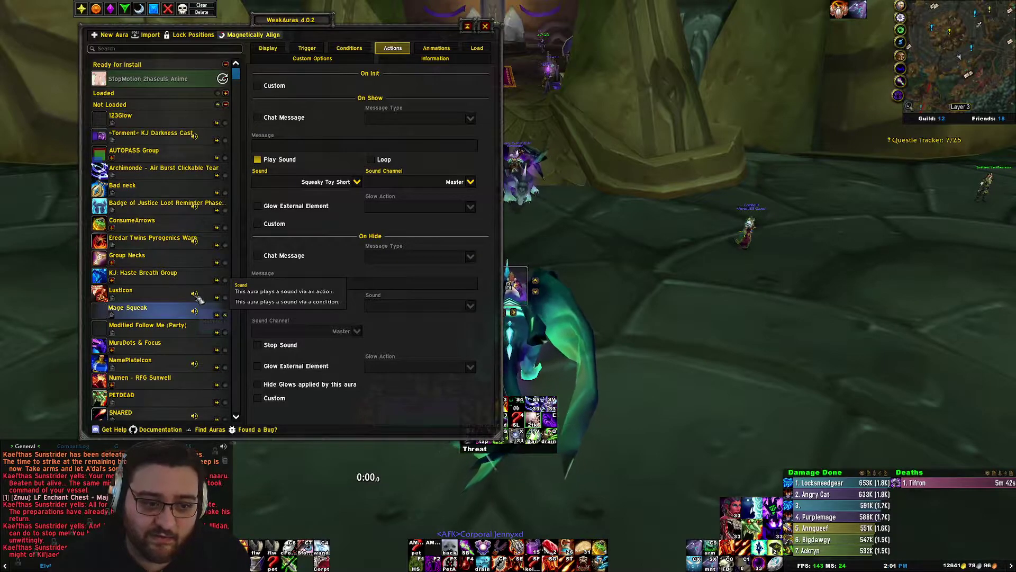
Select the LustIcon aura and confirm its Actions use a Custom sound on the Master channel.
click(167, 297)
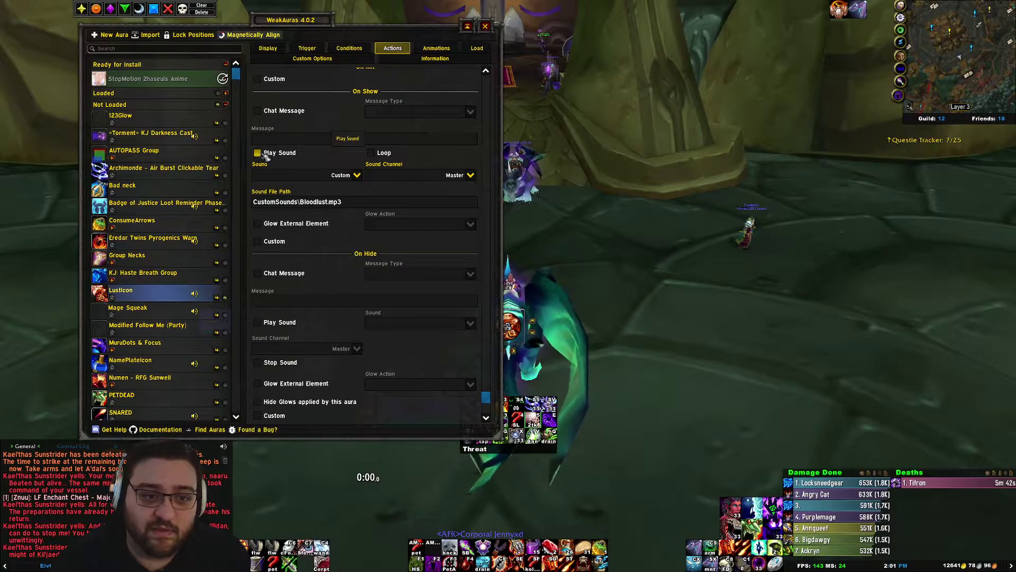
click(344, 176)
click(343, 178)
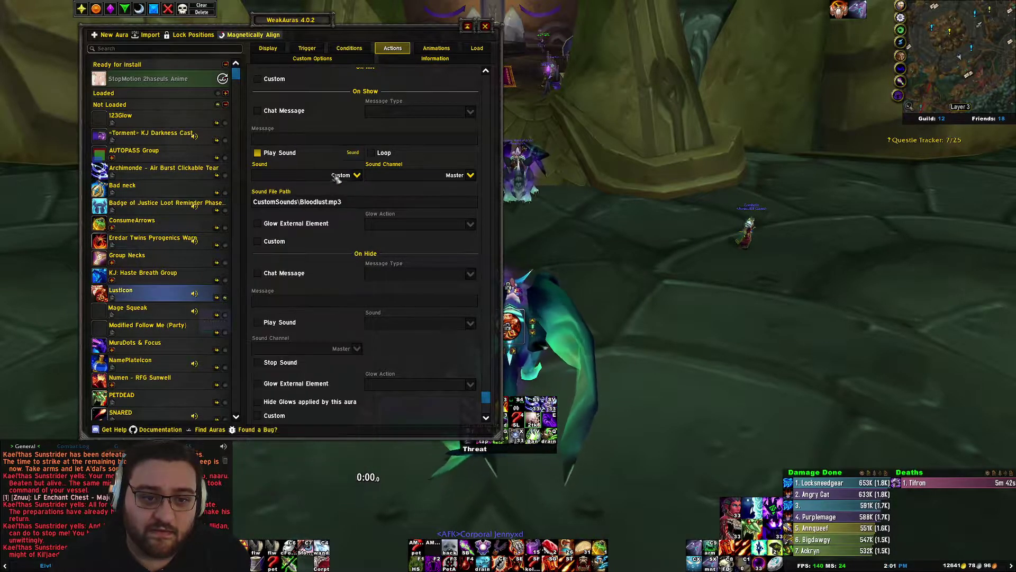
click(463, 175)
click(463, 175)
click(463, 175)
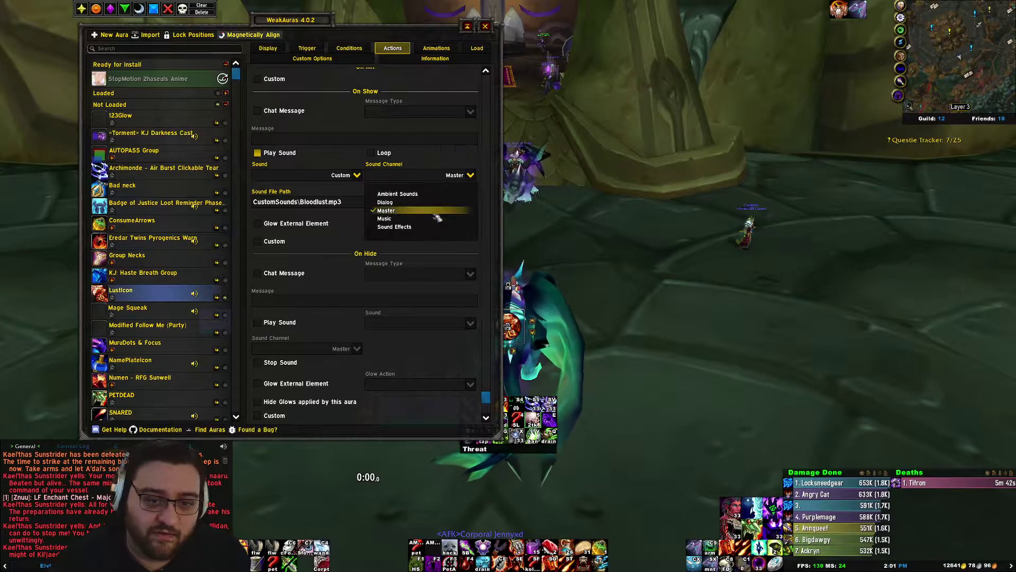
click(471, 174)
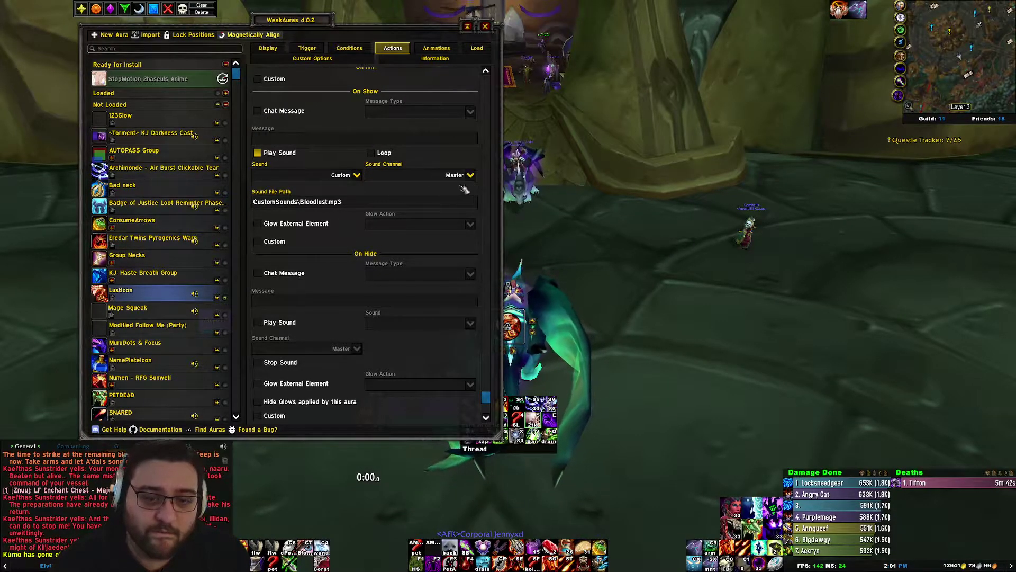
key(alt+Tab)
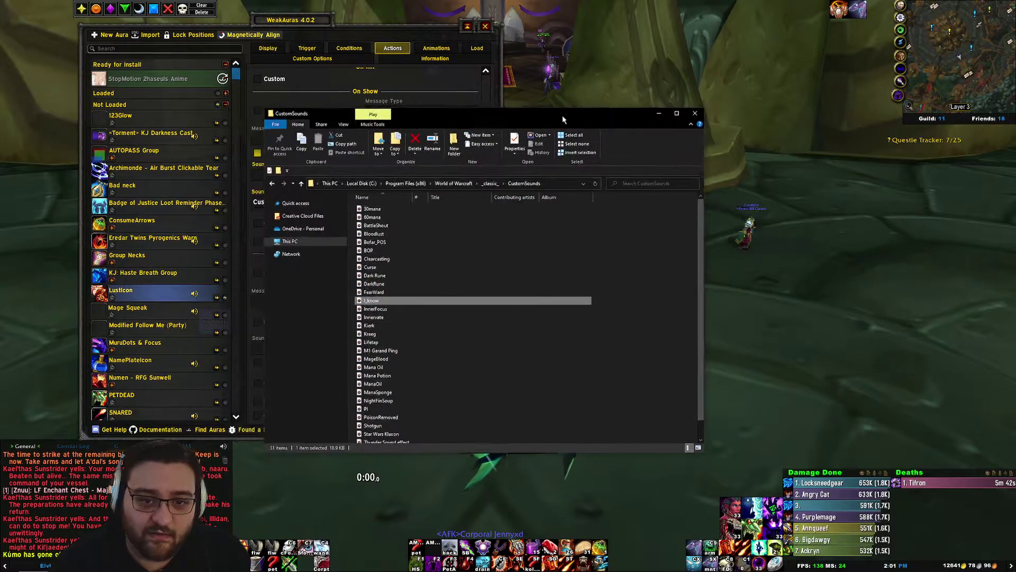
View the I_know file's properties in CustomSounds, then close the Explorer window.
drag(524, 112, 750, 113)
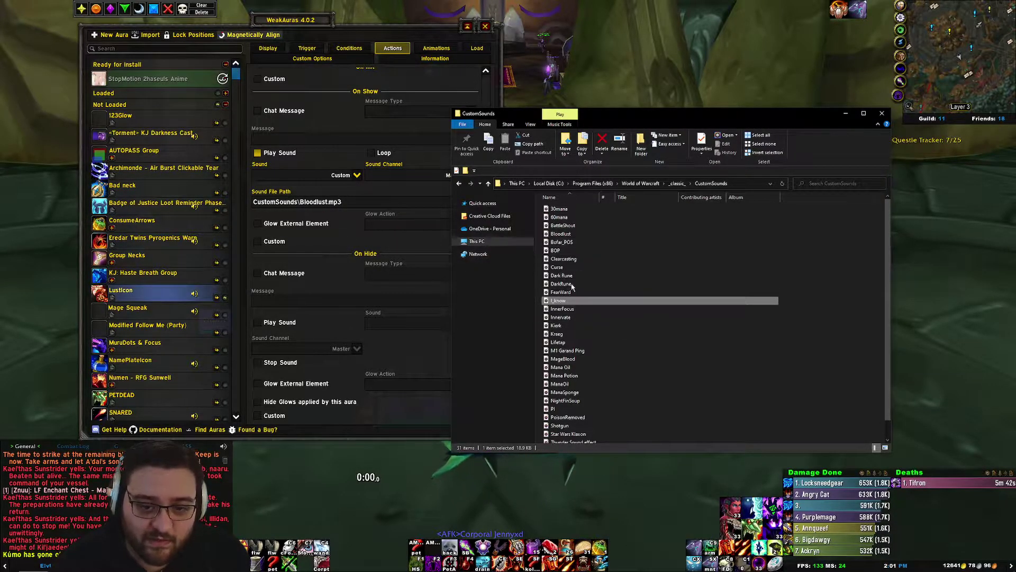
right_click(591, 301)
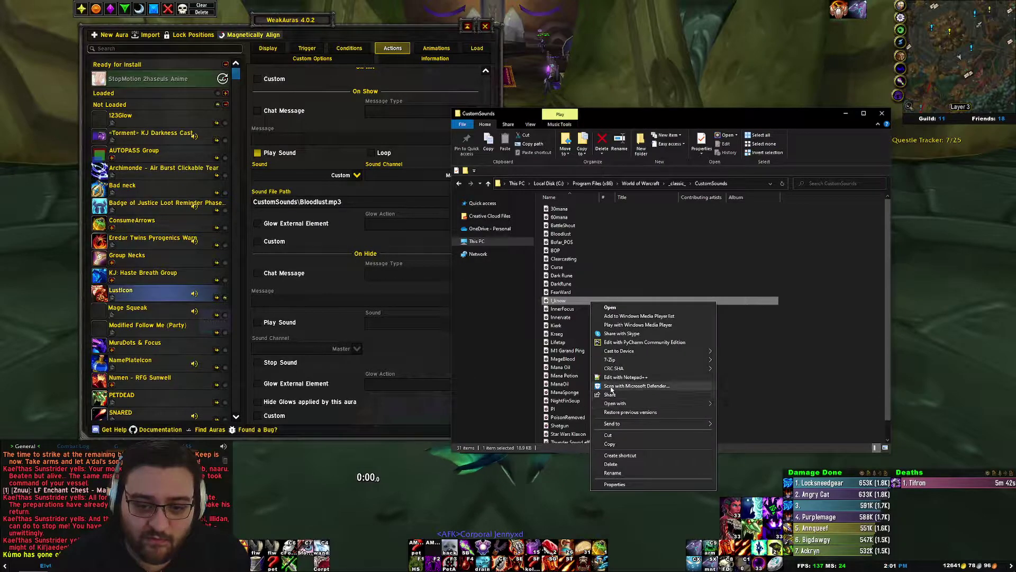
click(619, 484)
drag(664, 310, 568, 211)
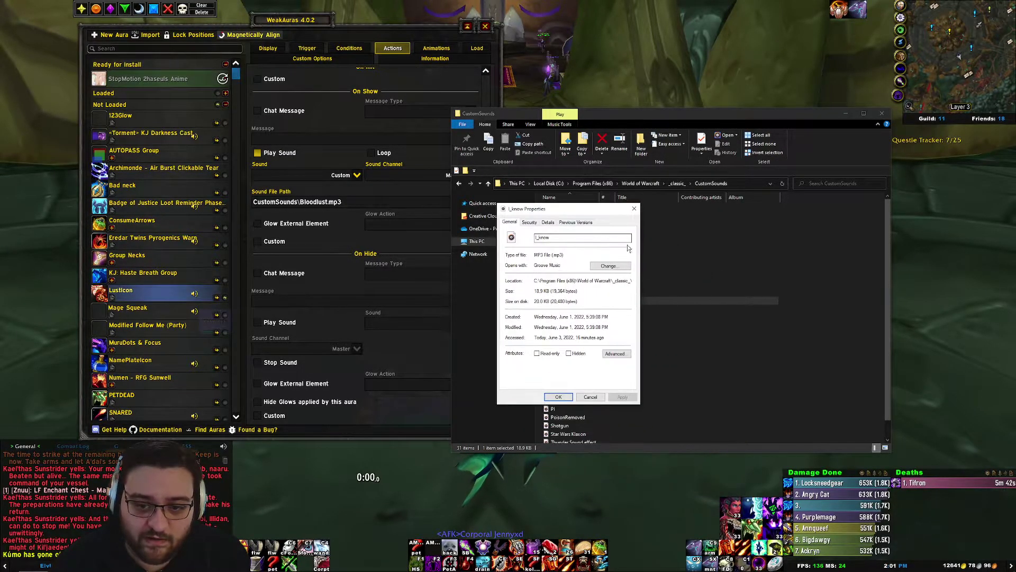
drag(614, 283, 634, 281)
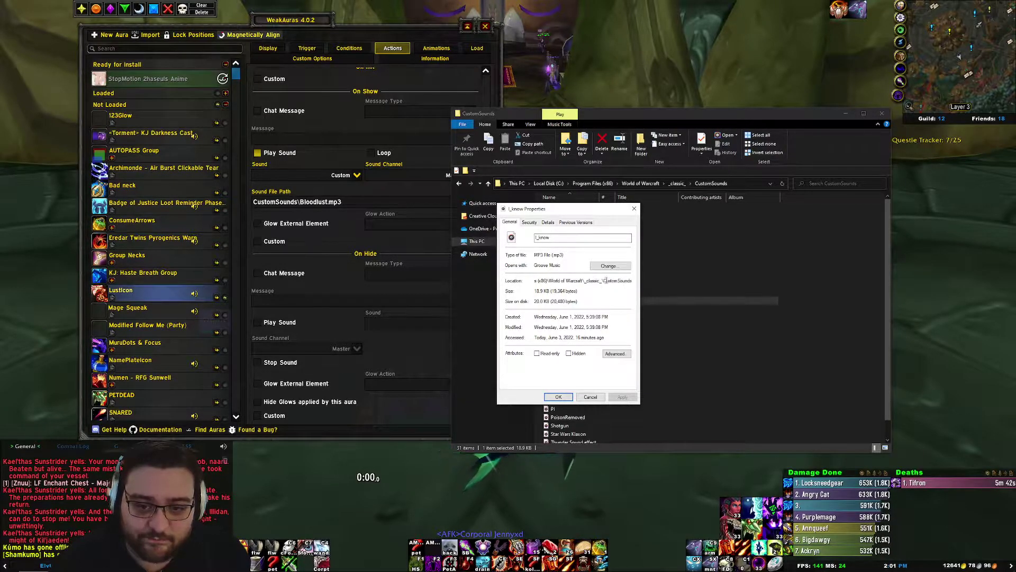
click(633, 210)
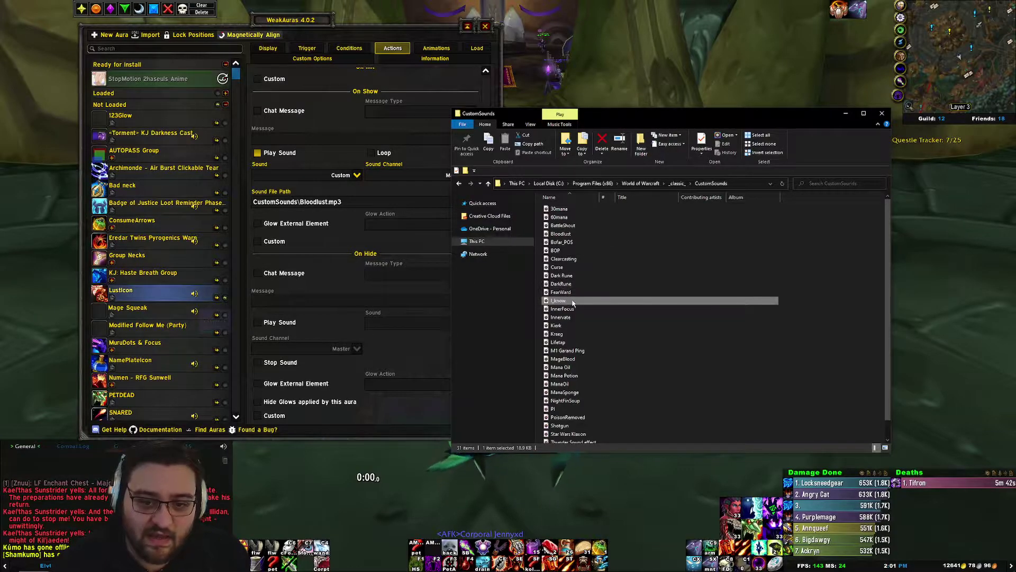
click(376, 202)
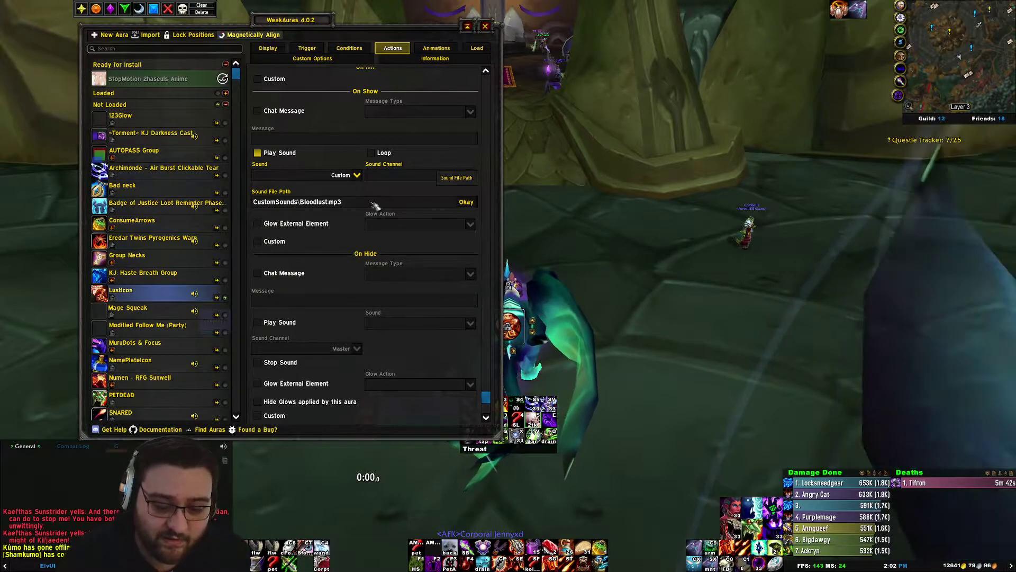
Confirm CustomSounds\Bloodlust.mp3 as the sound path and place Audacity beside the game.
click(466, 201)
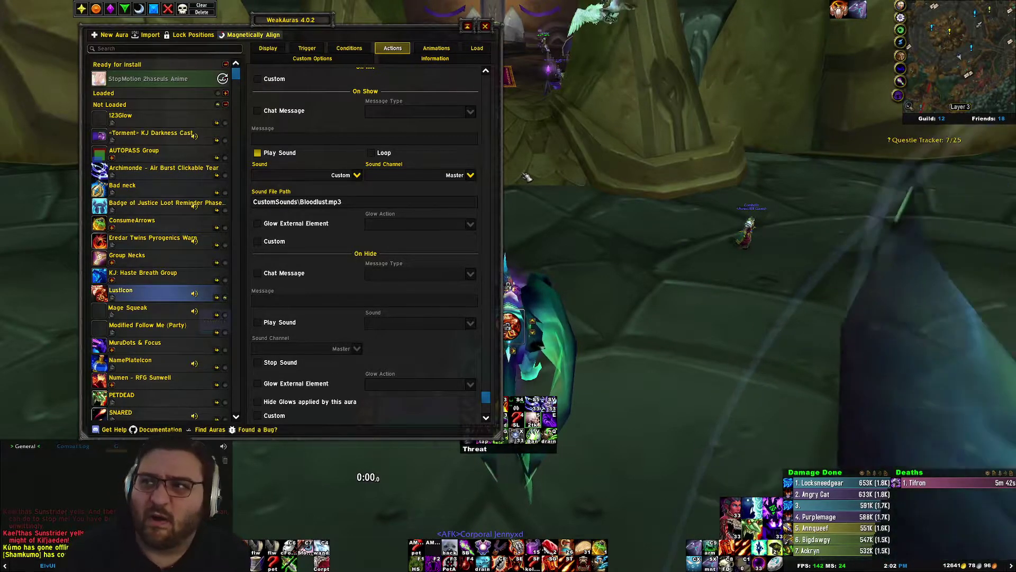
drag(308, 25, 325, 26)
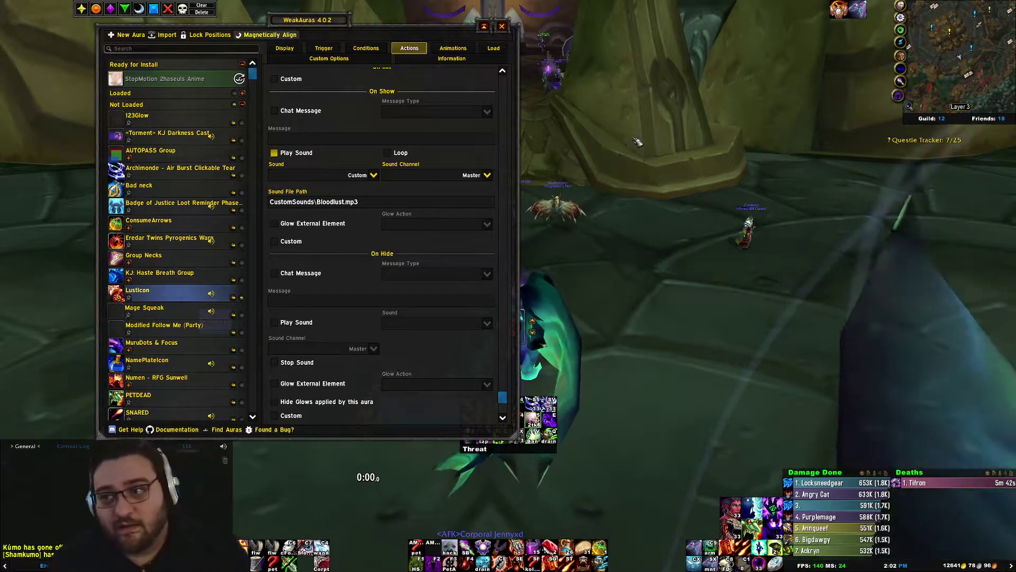
key(alt+Tab)
drag(464, 53, 567, 56)
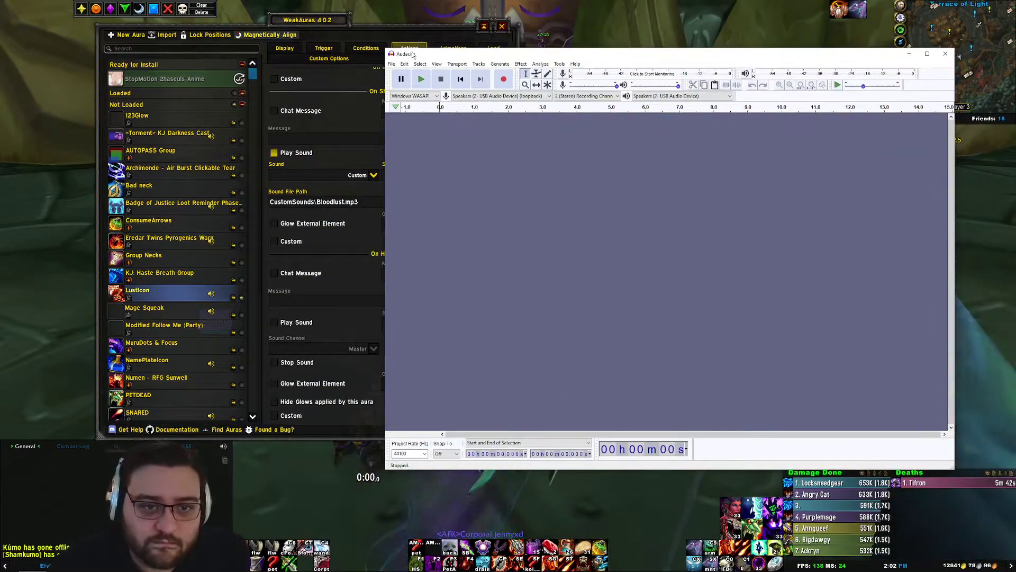
drag(463, 58, 481, 42)
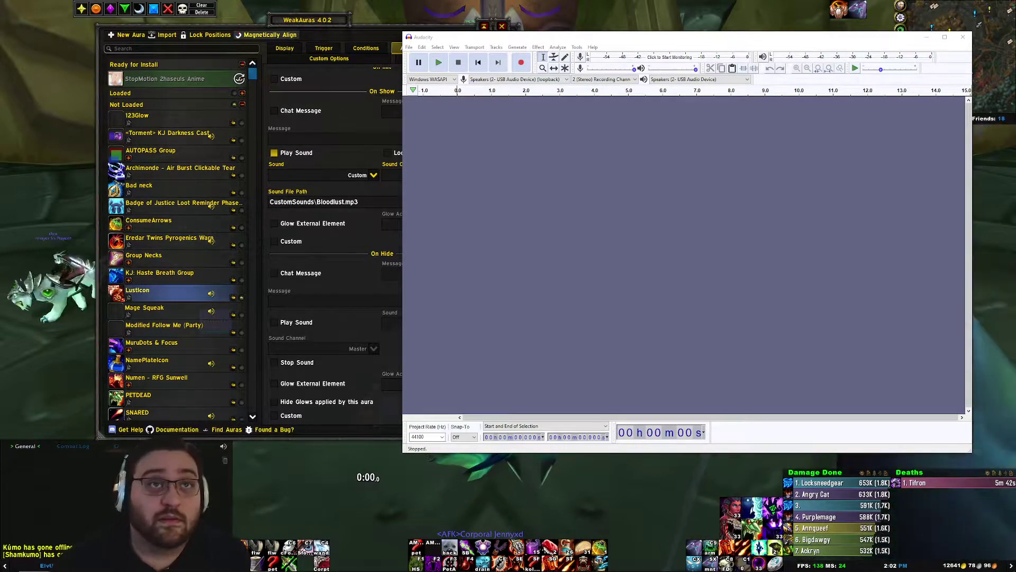
Record about 4.7 seconds from the Speakers (2- USB Audio Device) loopback and play it back.
click(486, 80)
click(486, 81)
click(486, 81)
click(487, 80)
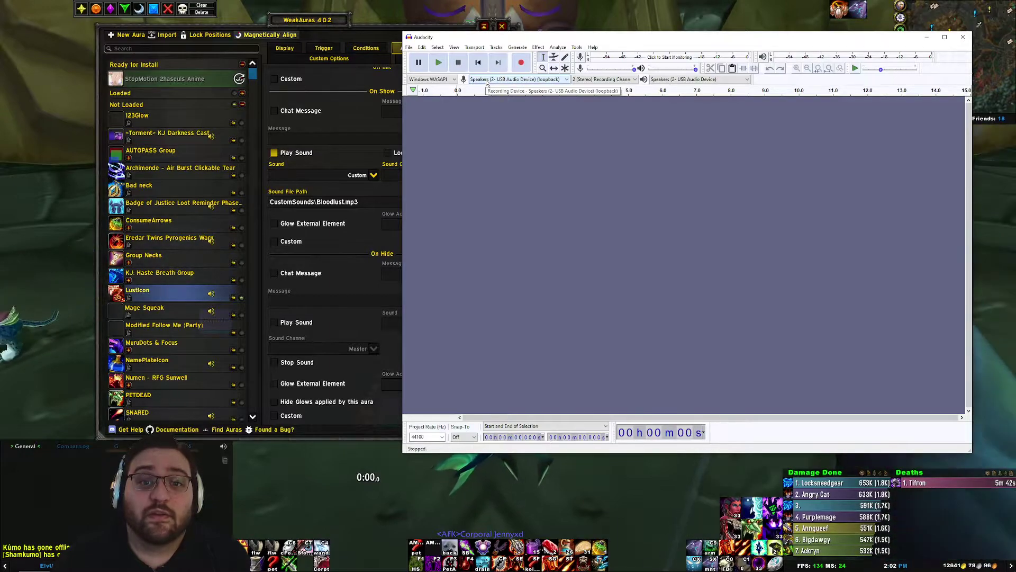
click(487, 80)
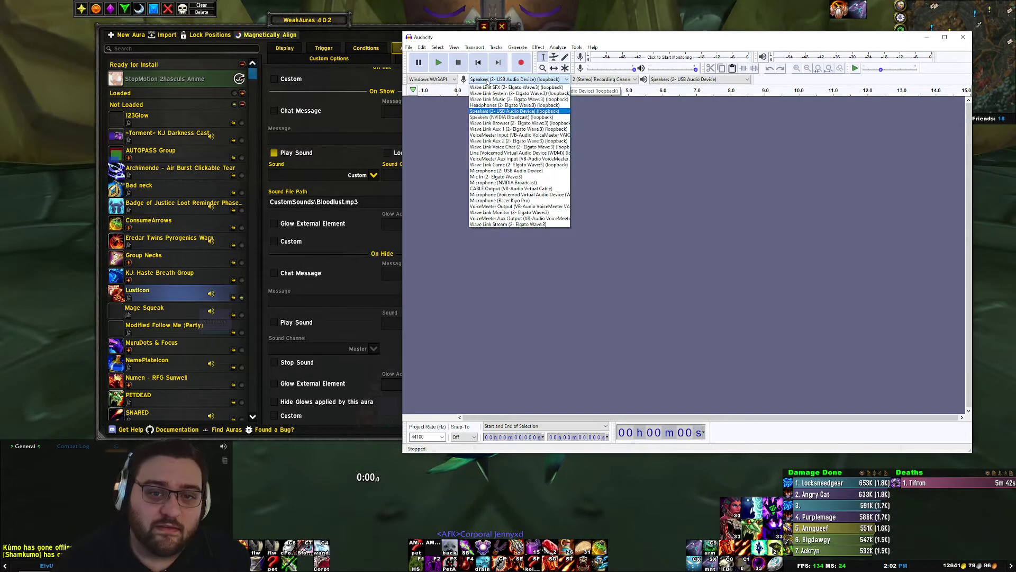
click(492, 112)
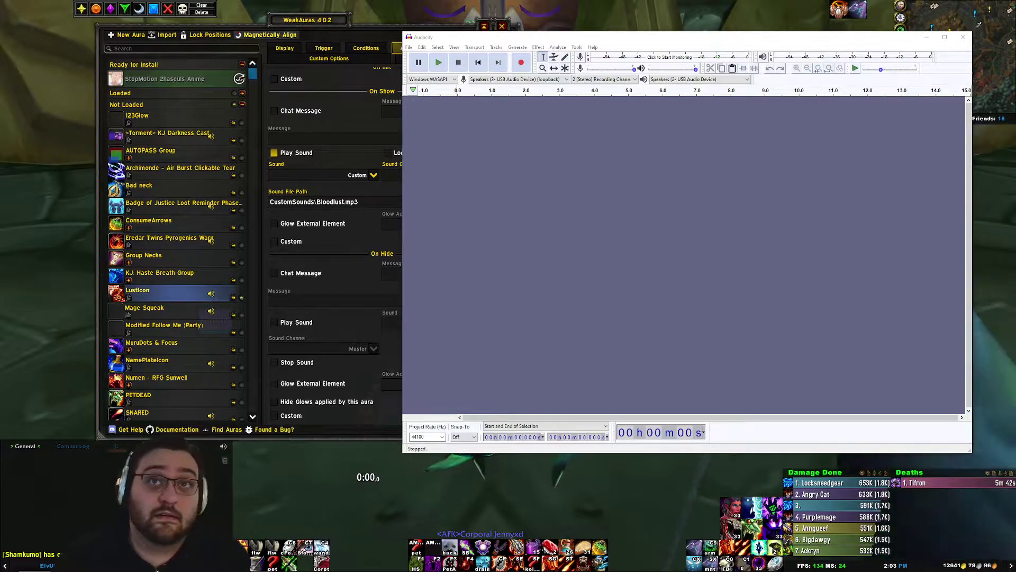
click(524, 66)
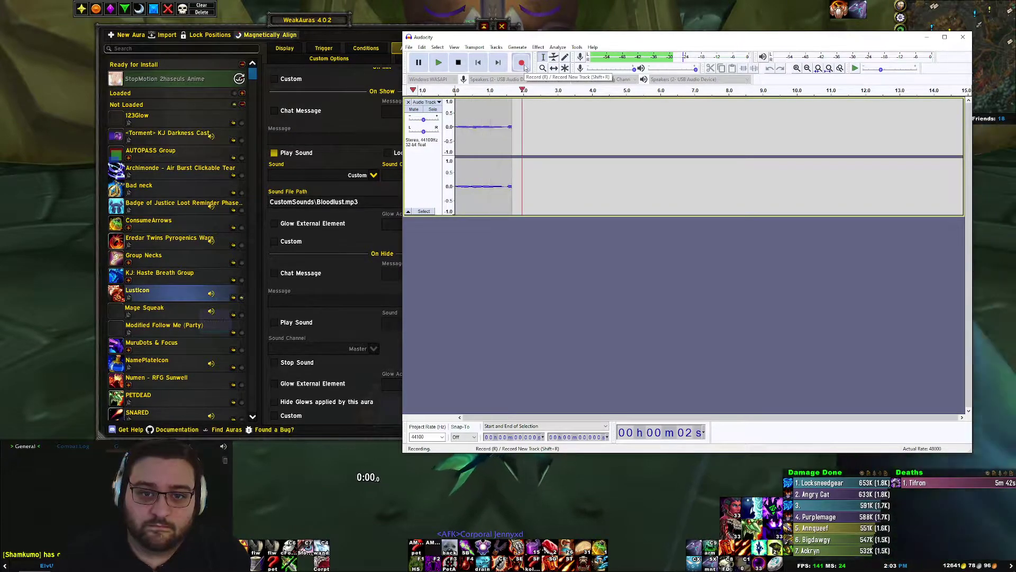
click(458, 63)
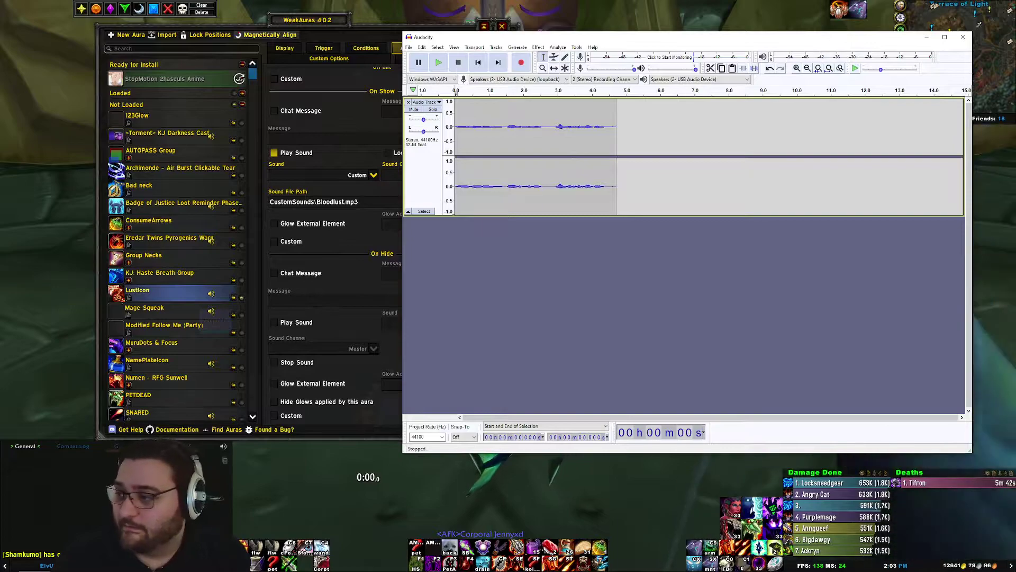
click(439, 63)
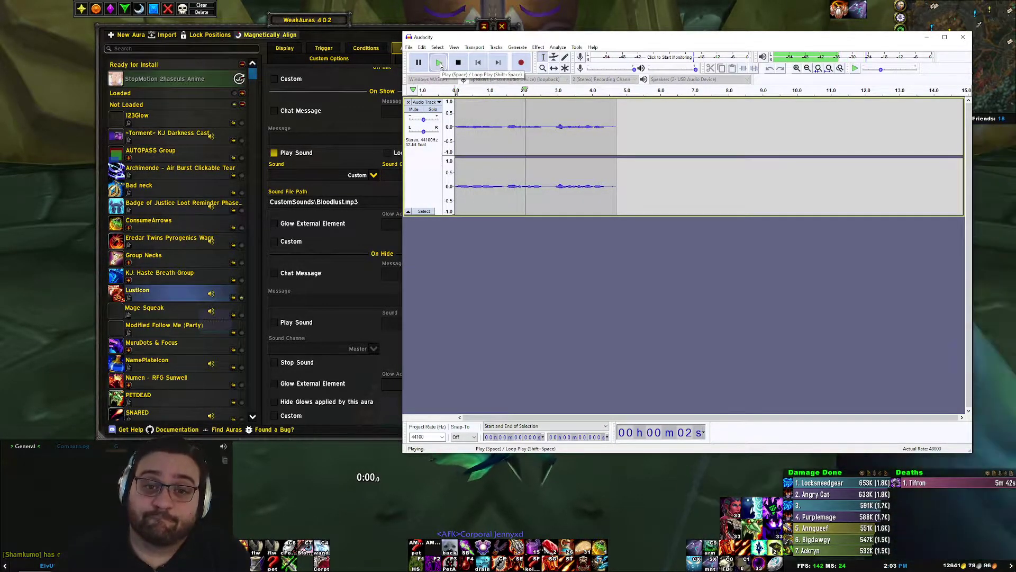
Cut the recording to its first 1.2 seconds using Delete and Trim, then replay it.
click(457, 63)
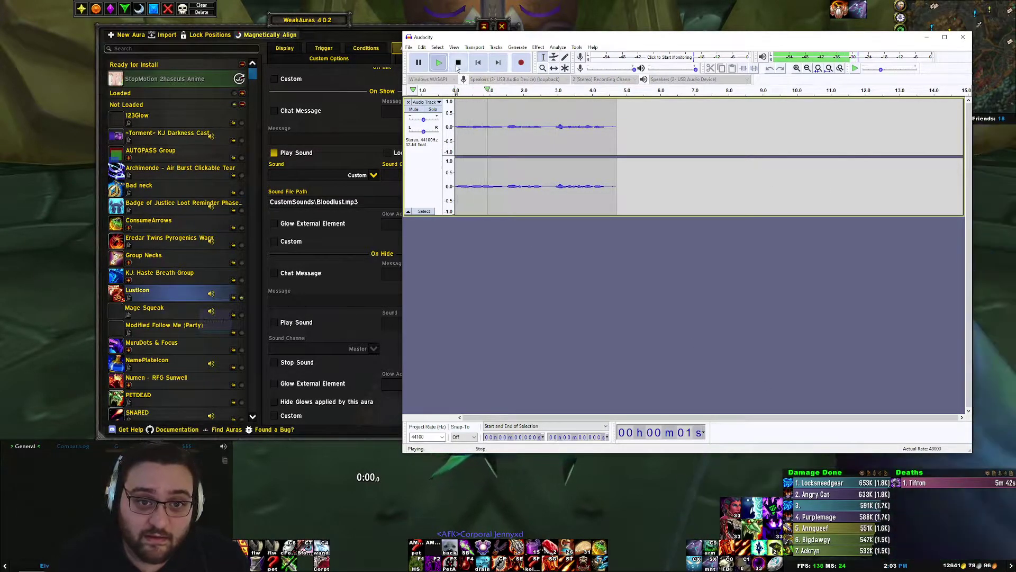
drag(496, 117, 452, 123)
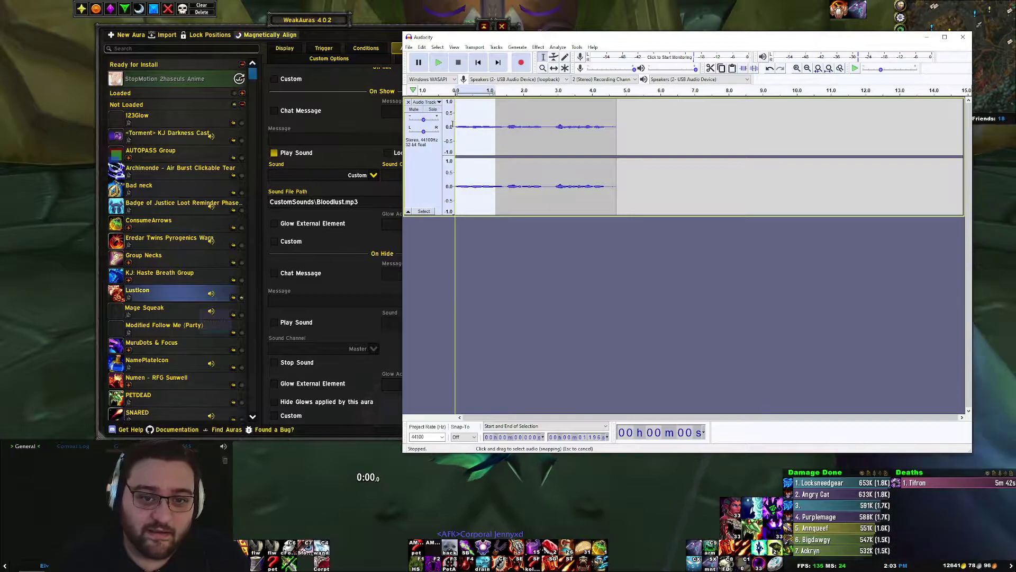
click(438, 63)
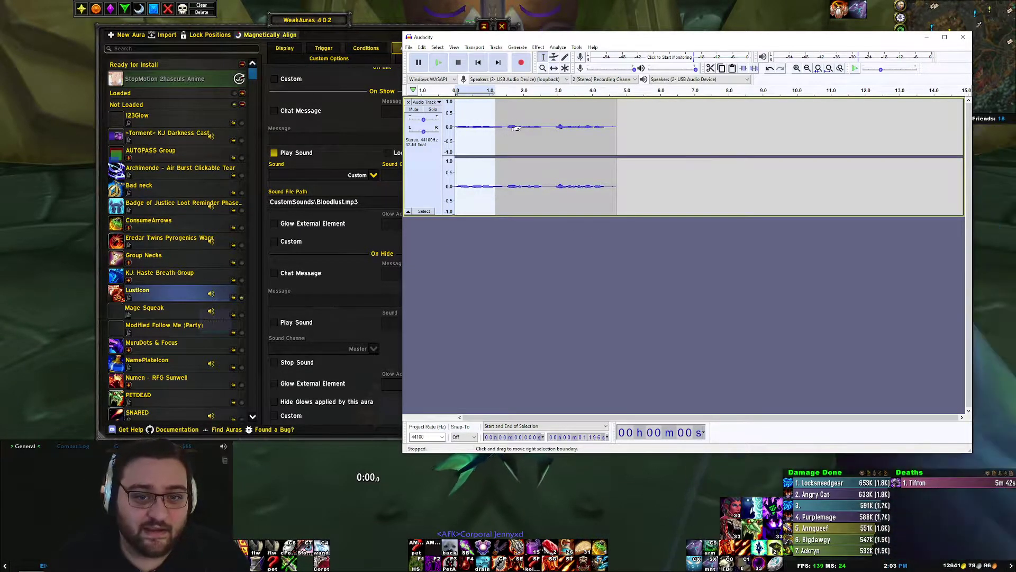
key(Delete)
key(ctrl+a)
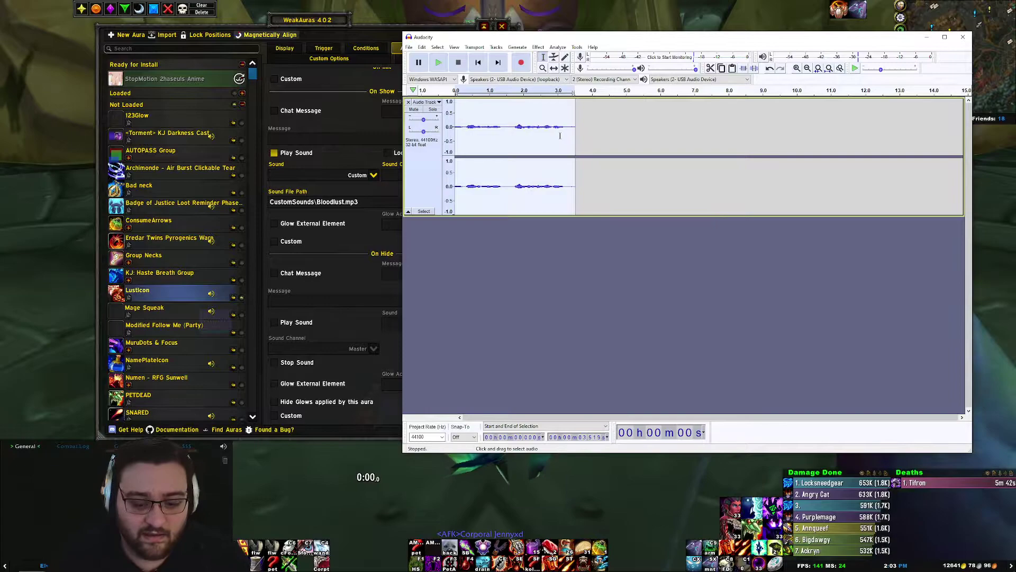
key(ctrl+r)
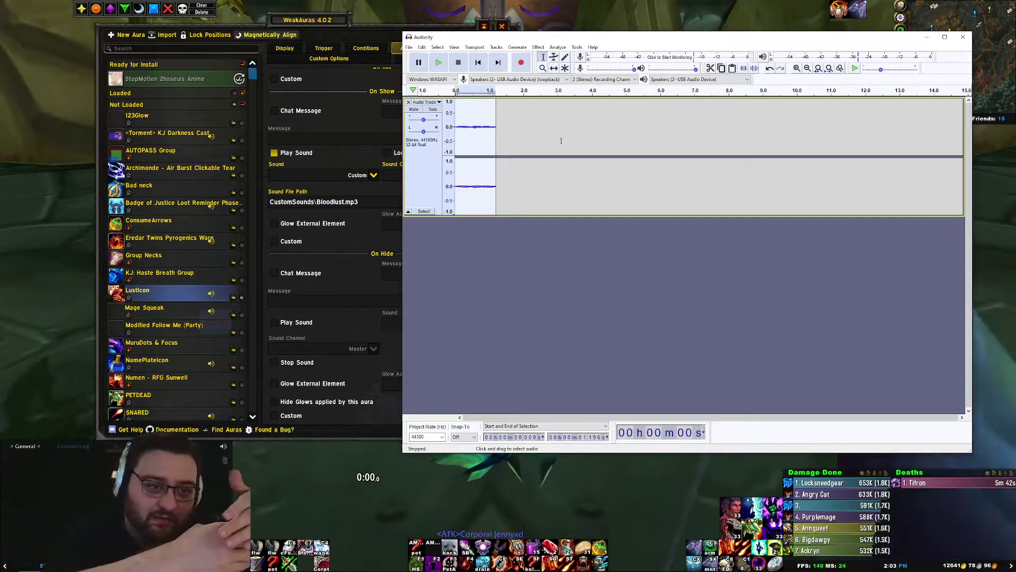
click(438, 63)
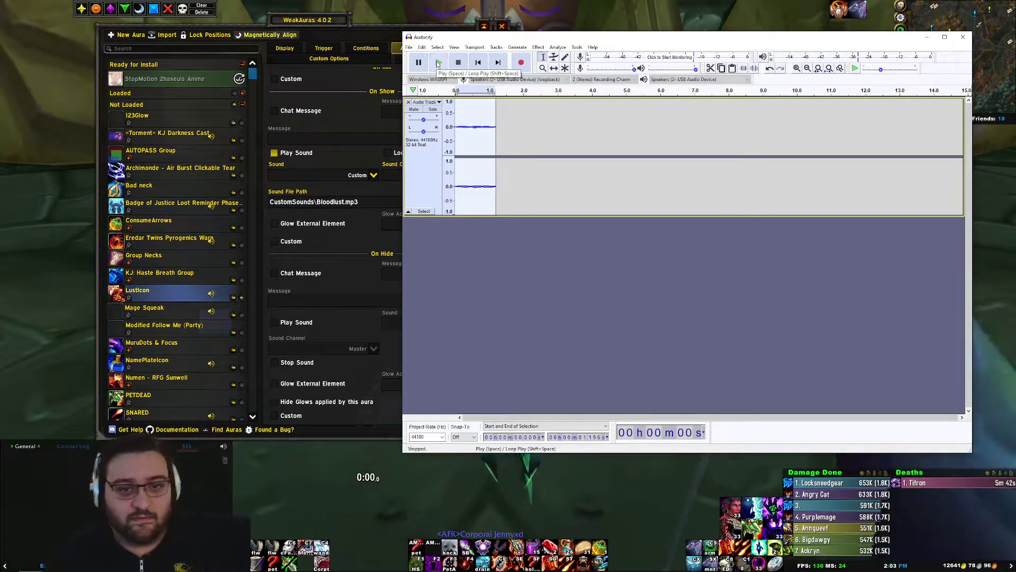
click(409, 47)
Export the clip as an MP3 named Boys into the CustomSounds folder.
mouse_move(434, 106)
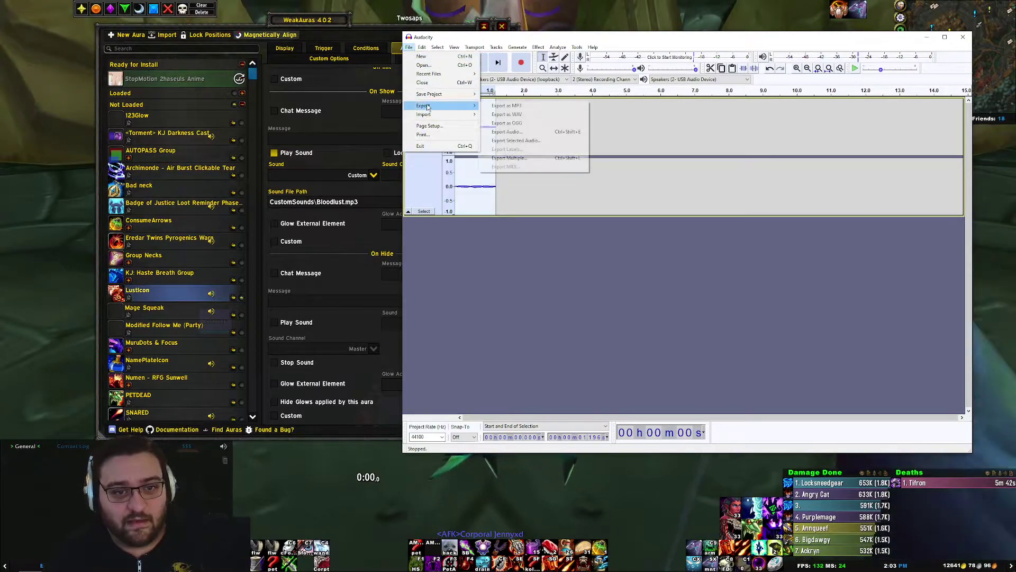
click(503, 105)
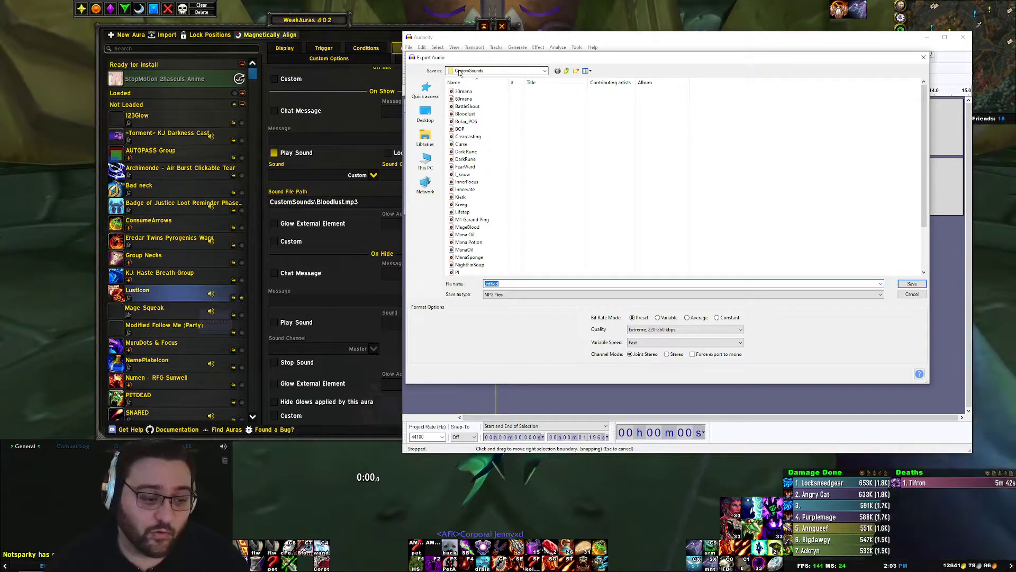
text(Boys)
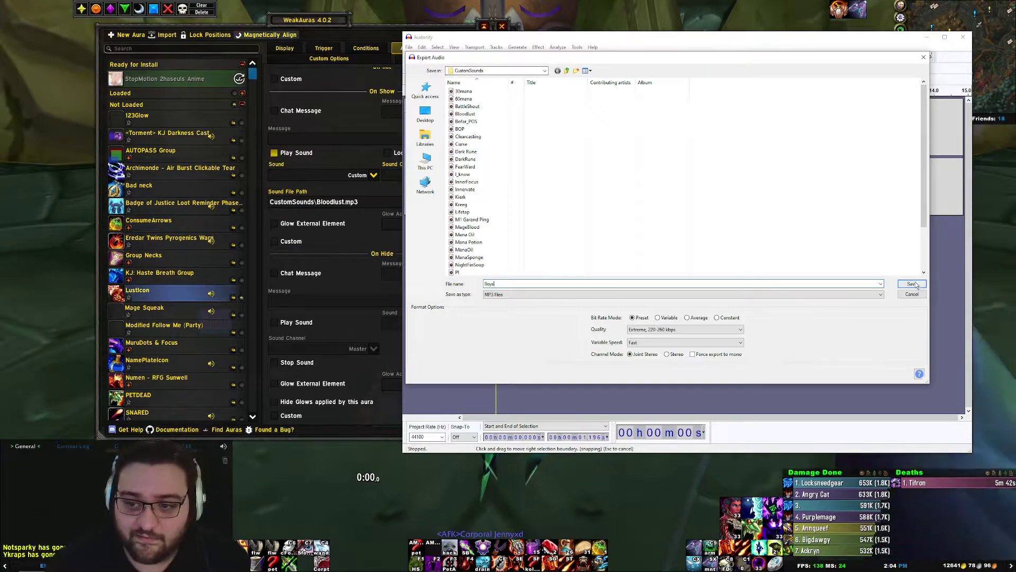
key(Return)
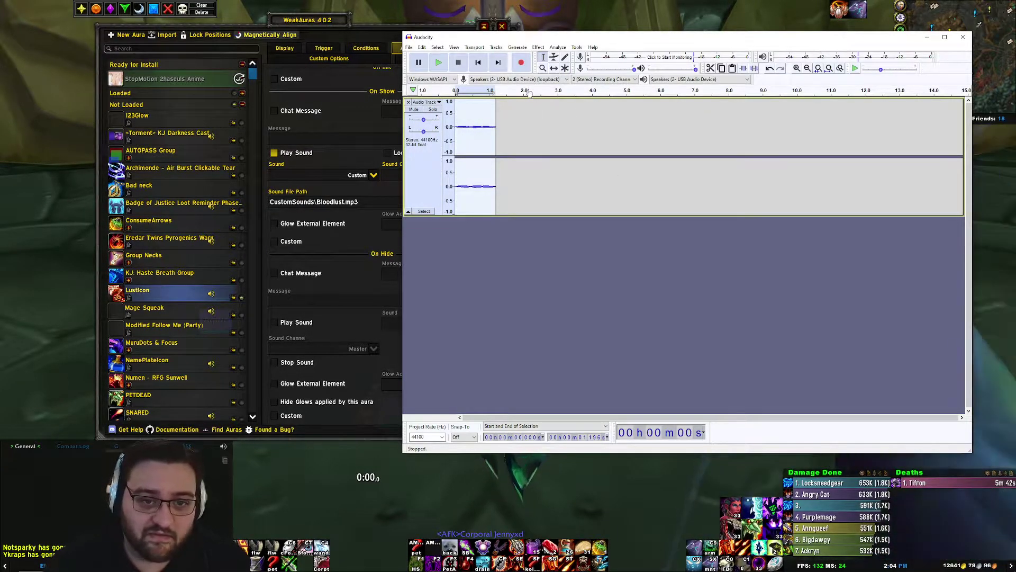
key(alt+Tab)
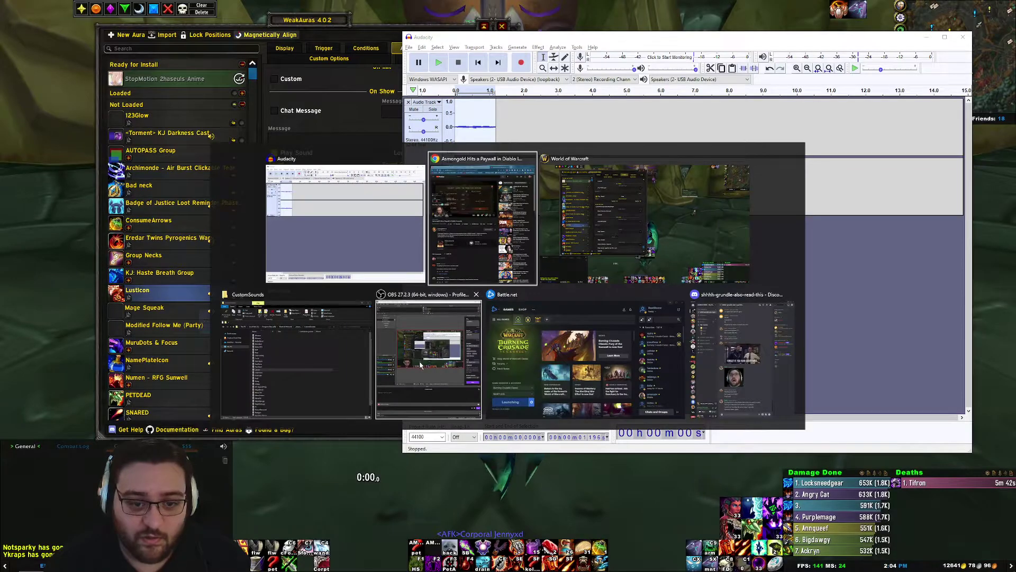
Check that Boys now appears in the CustomSounds folder, then return to the game.
click(297, 360)
click(567, 259)
key(Return)
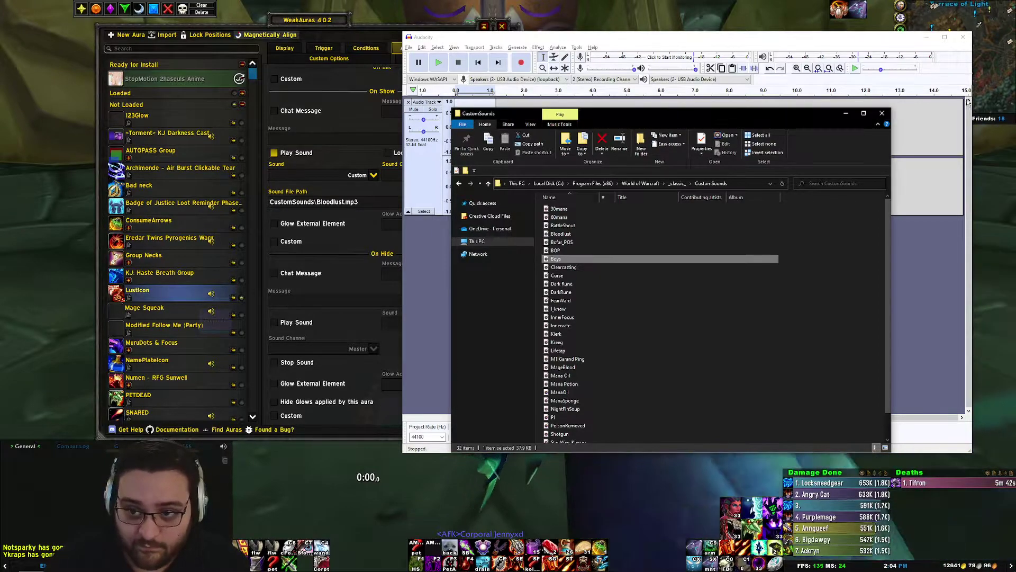
click(369, 204)
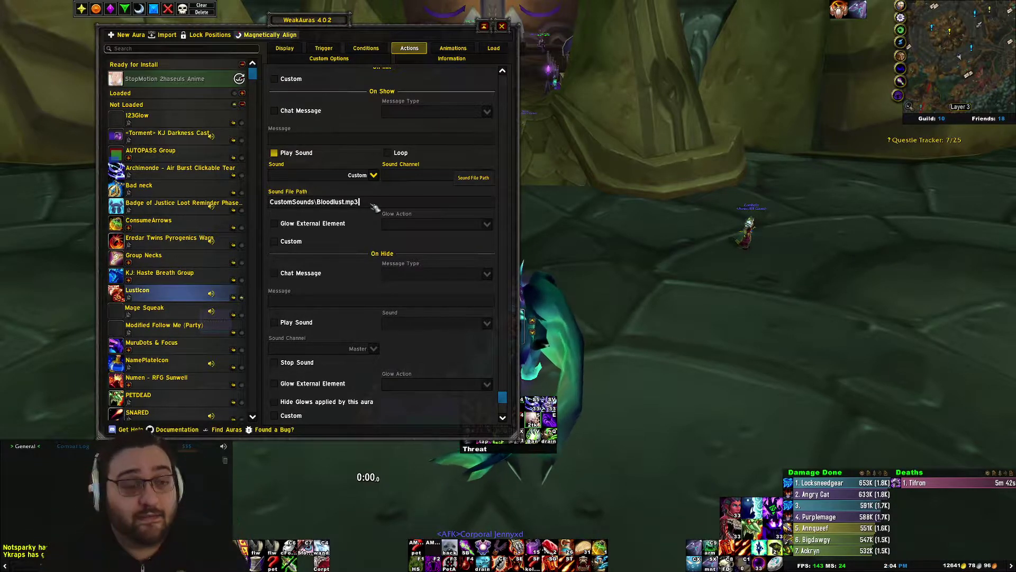
Replace Bloodlust in the Sound File Path so it reads CustomSounds\Boys.mp3.
double_click(347, 203)
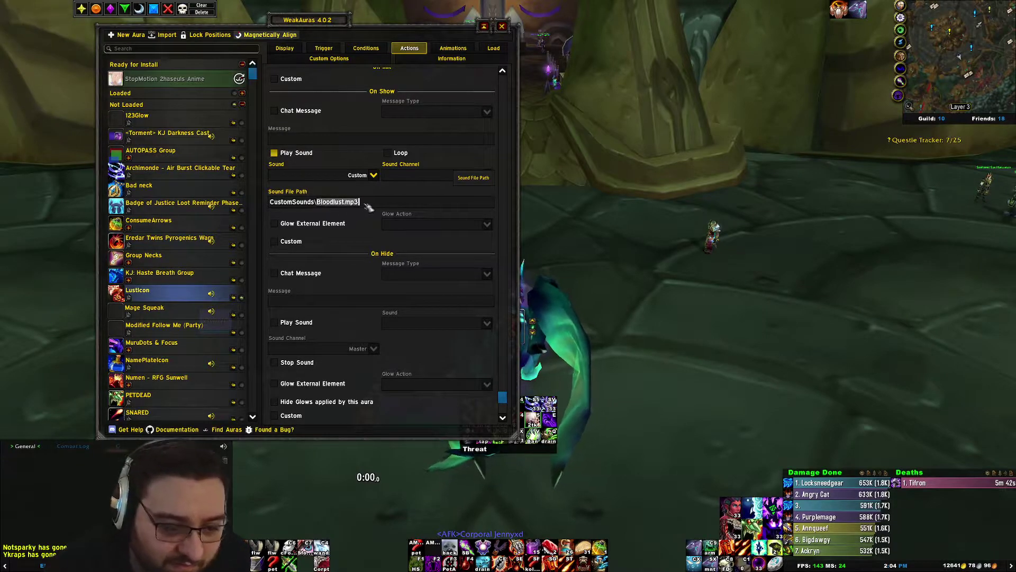
text(bo)
key(BackSpace)
key(BackSpace)
key(BackSpace)
key(BackSpace)
text(Botys)
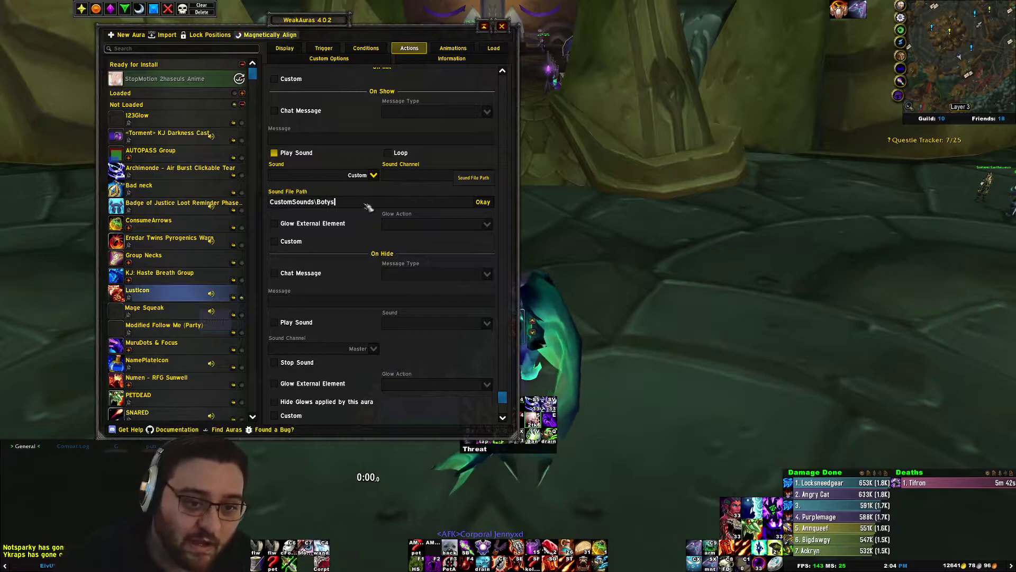
key(BackSpace)
key(BackSpace)
key(BackSpace)
text(ys)
key(BackSpace)
key(BackSpace)
key(BackSpace)
key(BackSpace)
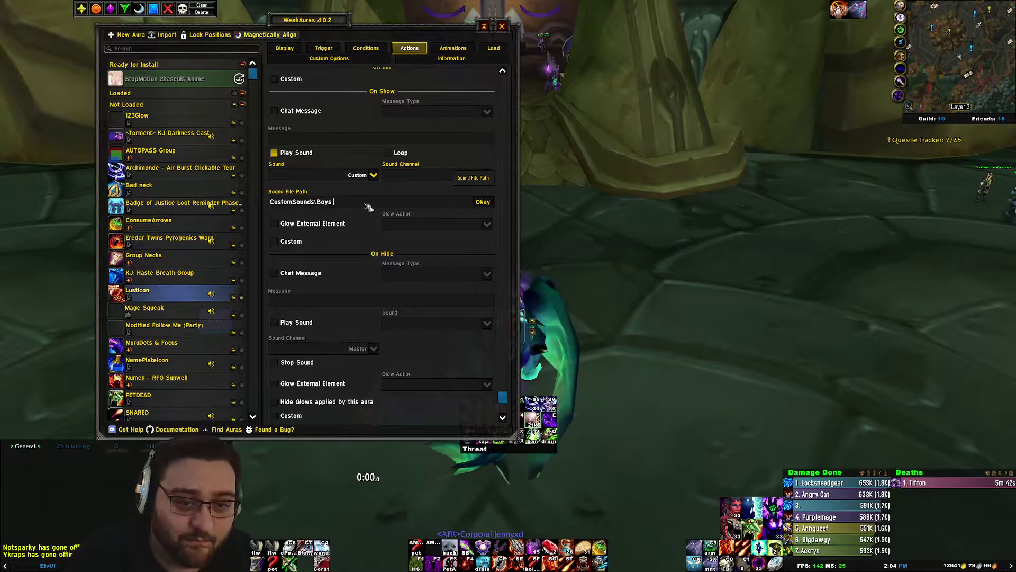
text(.mp3)
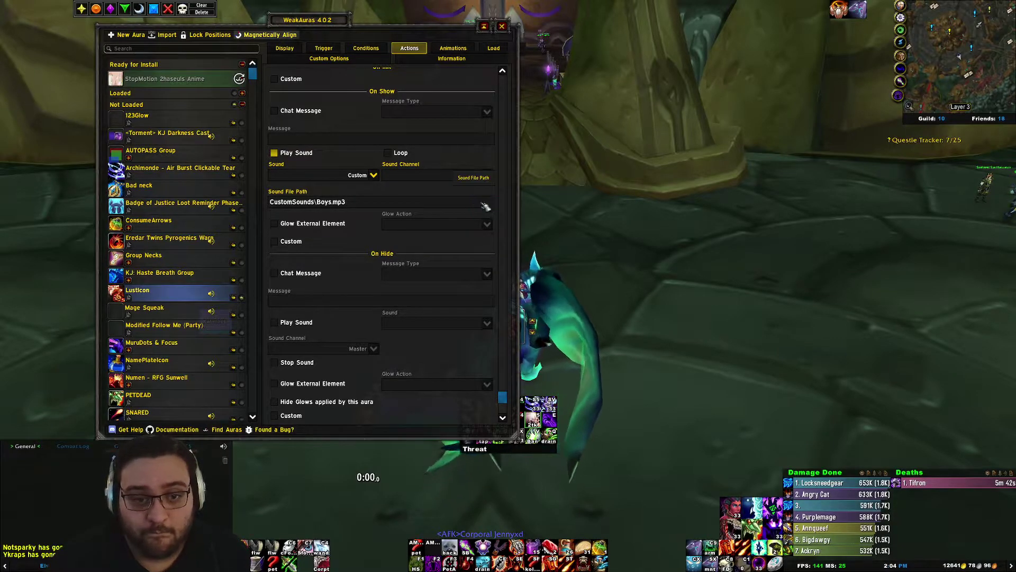
key(alt+Tab)
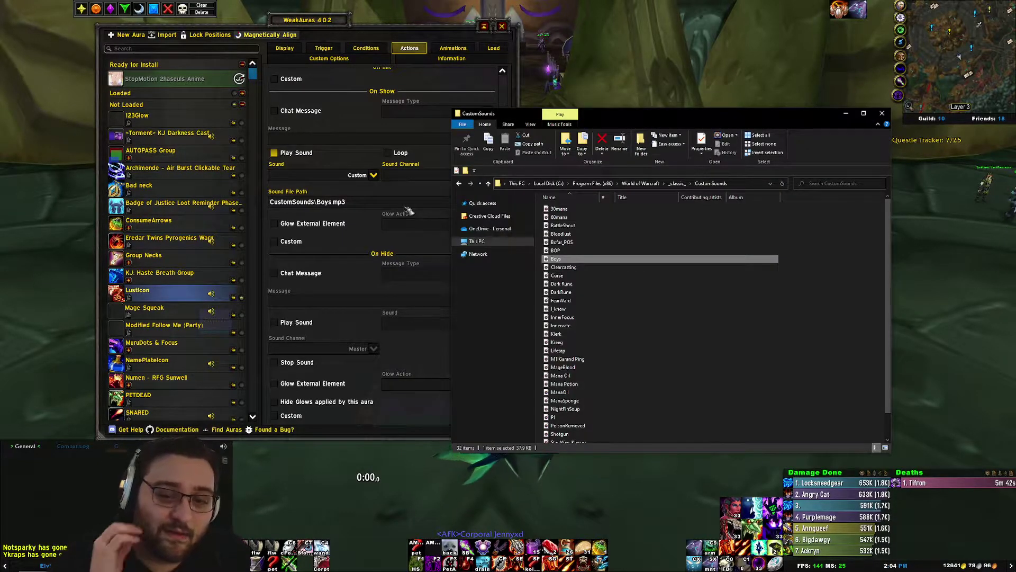
key(alt+Tab)
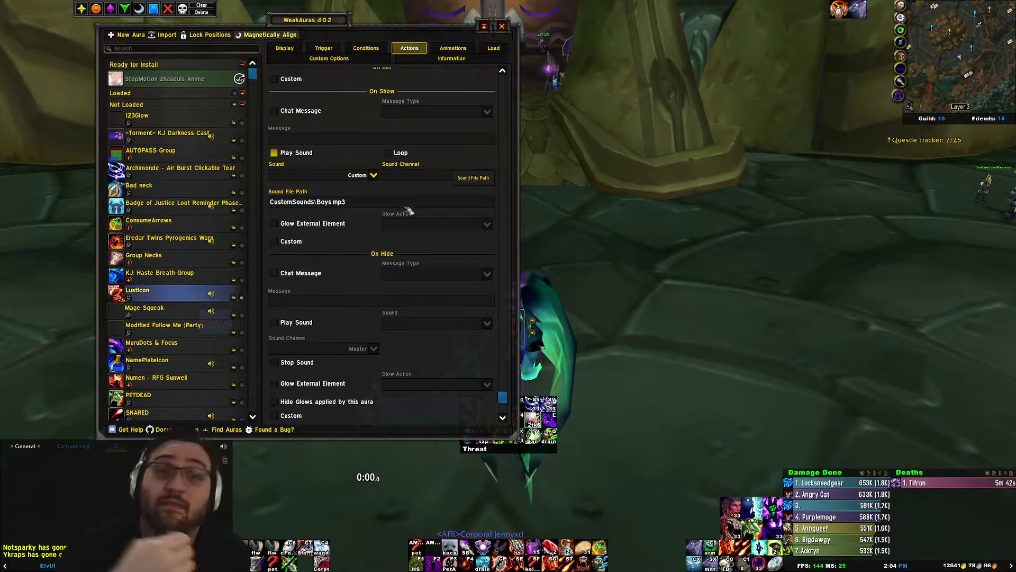
Close WeakAuras and re-enter the world with the level 70 warlock.
key(Escape)
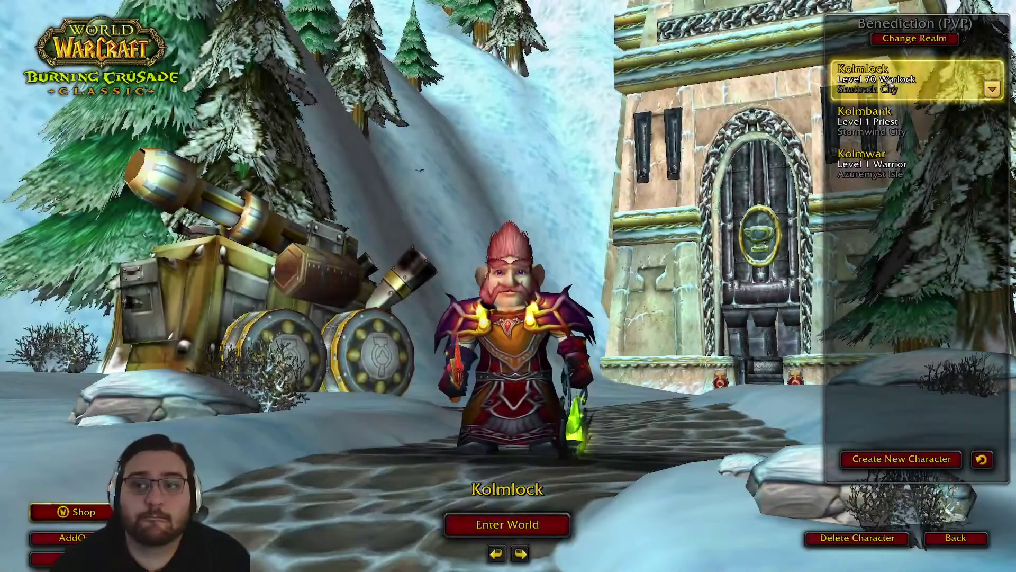
double_click(890, 79)
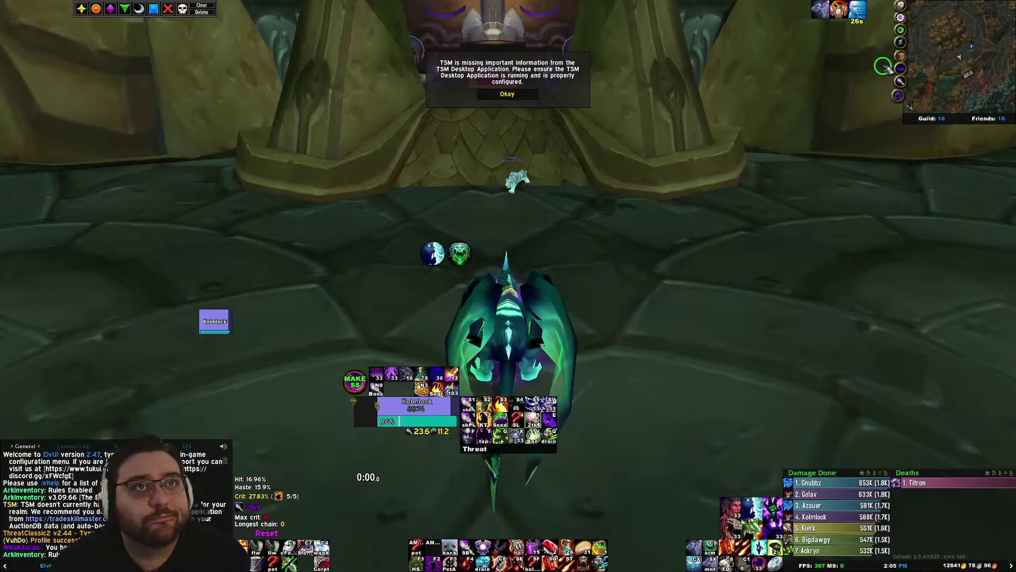
Check that the Lusticon aura's Actions tab still has CustomSounds\Boys.mp3 as its Sound File Path.
click(901, 69)
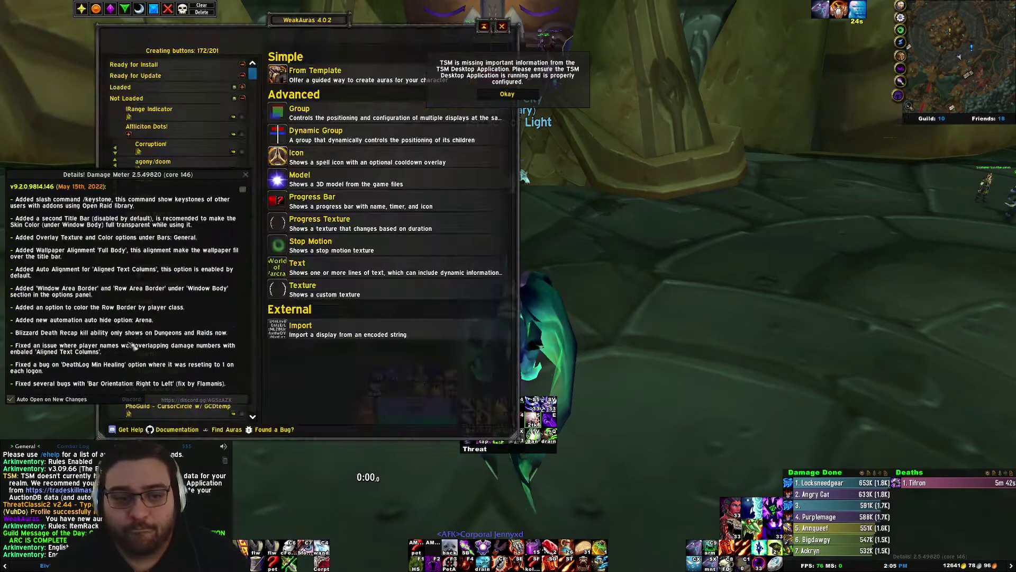
click(153, 291)
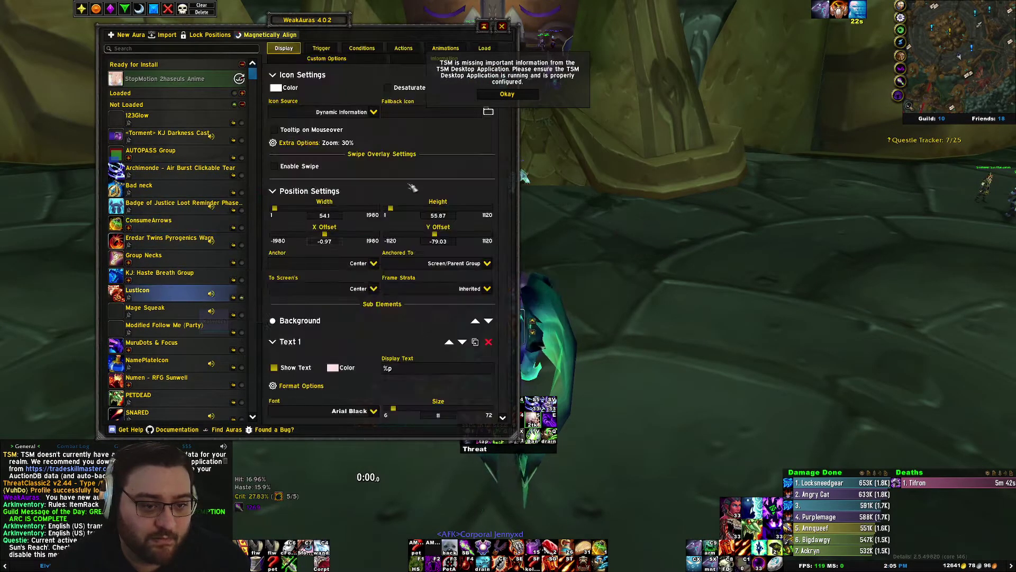
click(403, 47)
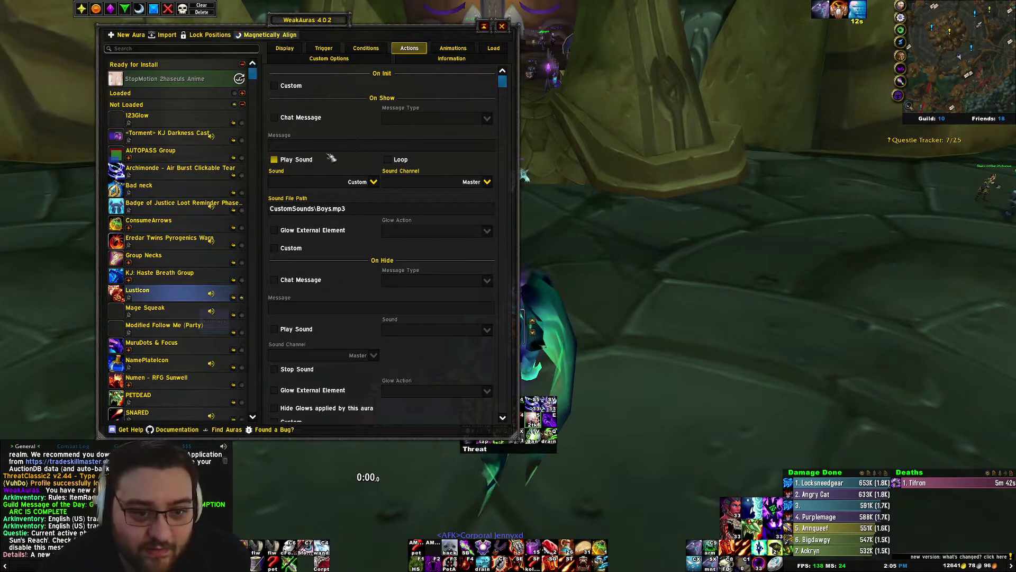
click(365, 211)
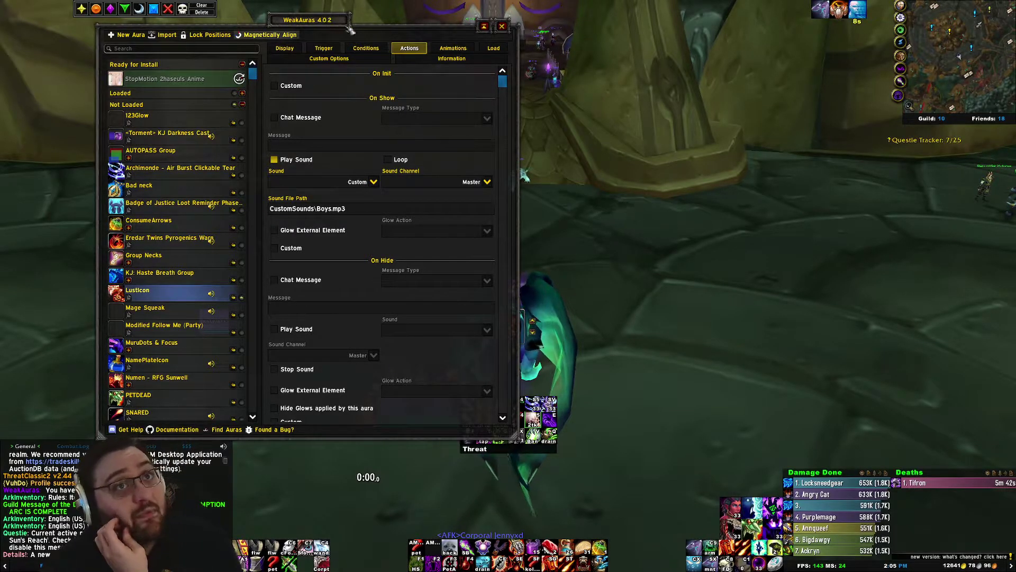
drag(350, 29, 717, 33)
Review the System > Sound settings with Enable Sound active, then accept and exit the game menu.
key(Escape)
key(Escape)
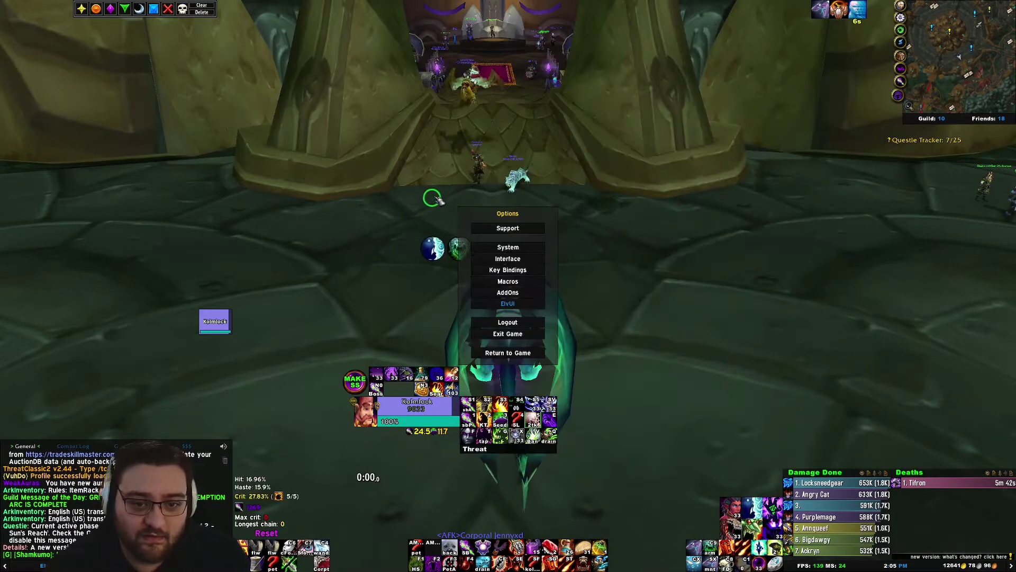
click(503, 247)
click(326, 181)
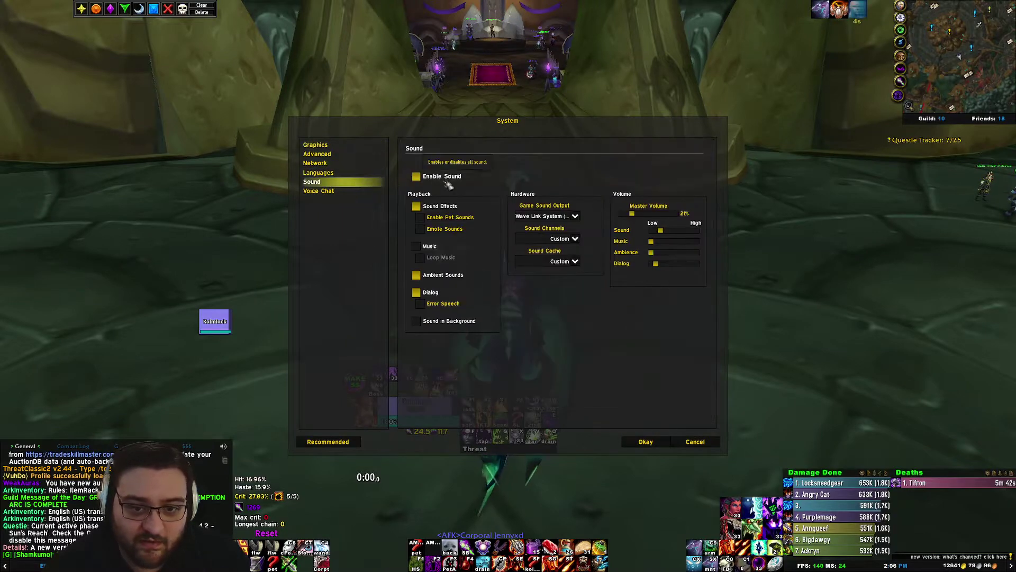
click(646, 442)
key(Escape)
Raise the sound effects volume slider to maximum, apply it, and recheck the setting.
click(899, 68)
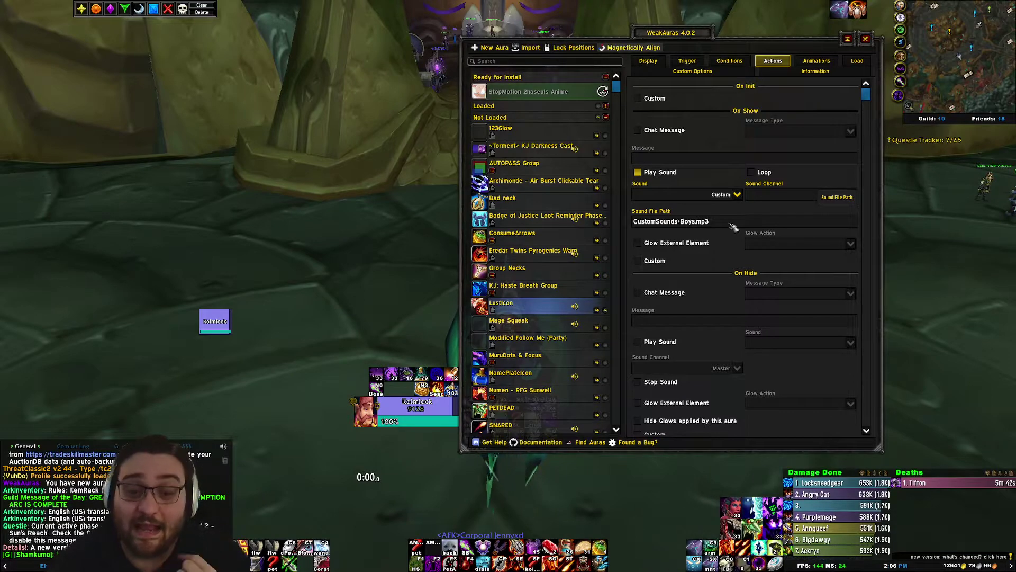
key(Escape)
key(Escape)
click(494, 241)
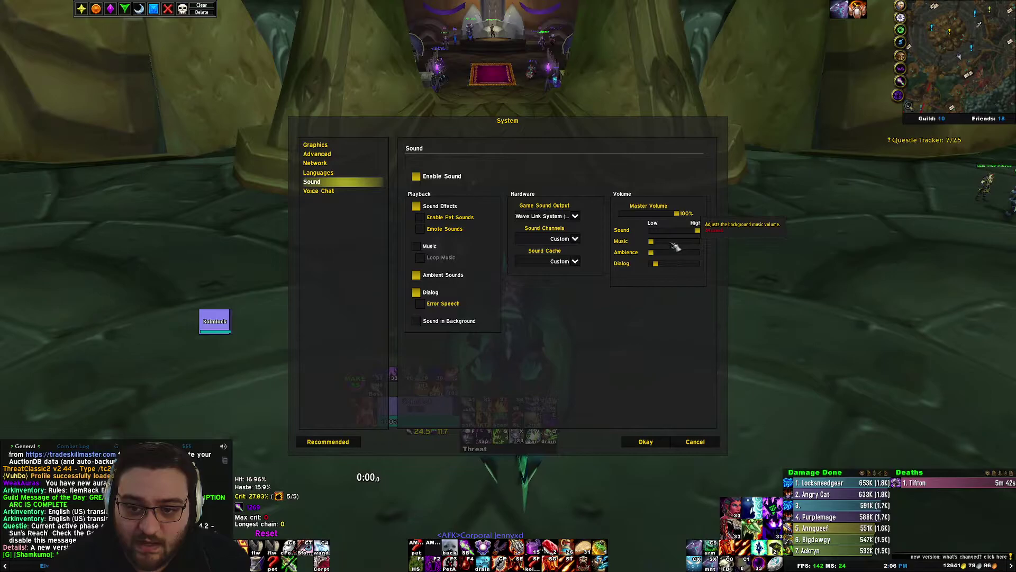
drag(659, 229, 698, 230)
click(645, 442)
click(529, 247)
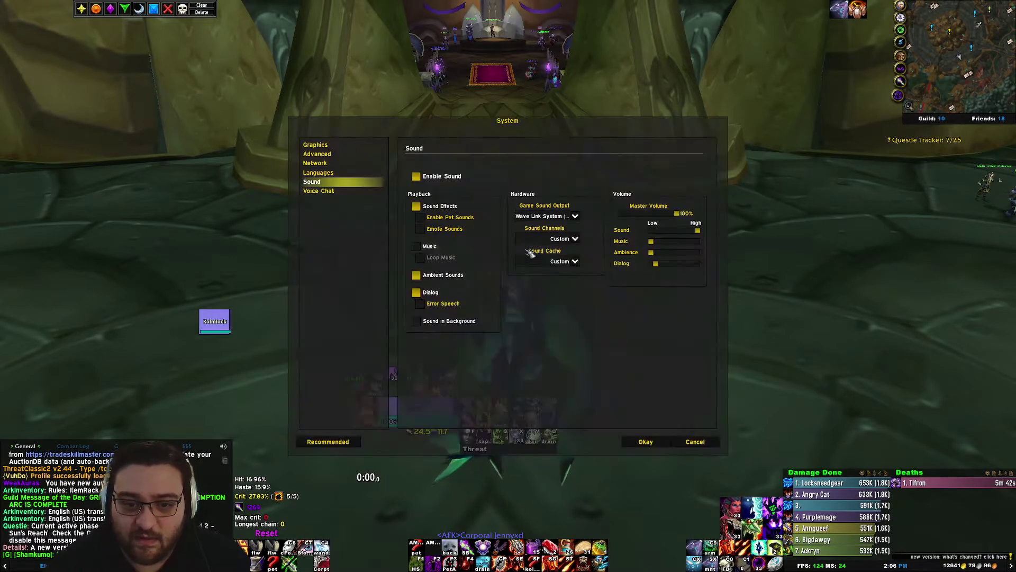
key(Escape)
key(Escape)
Bring up WeakAuras with /wa, then close it to return to the game world.
text(/wa)
key(Return)
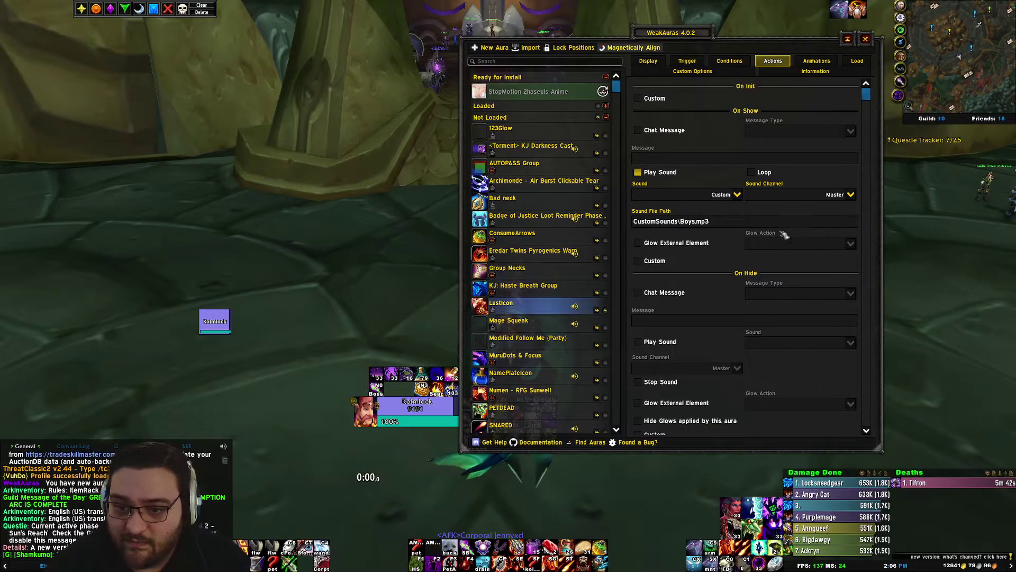
key(Escape)
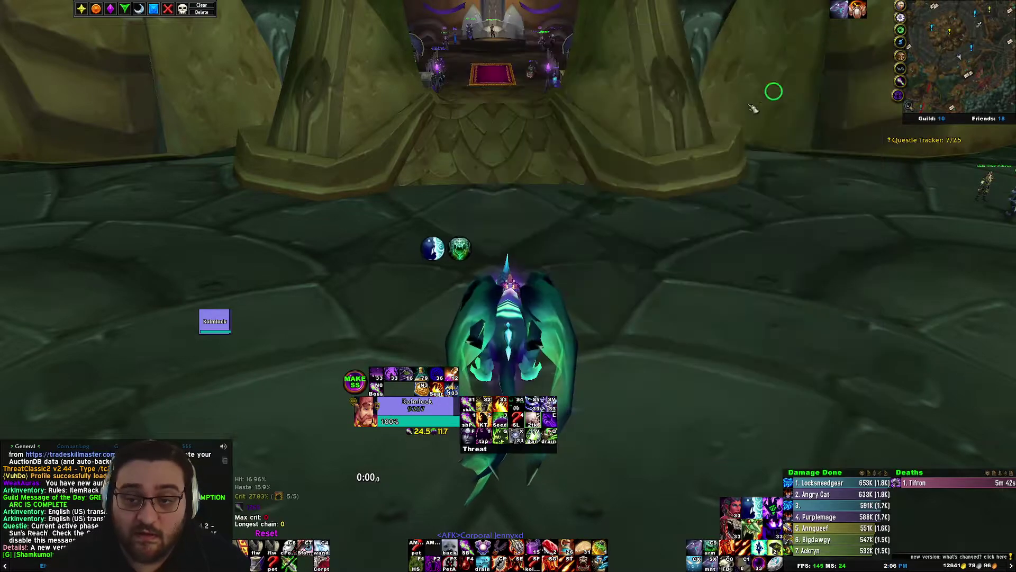